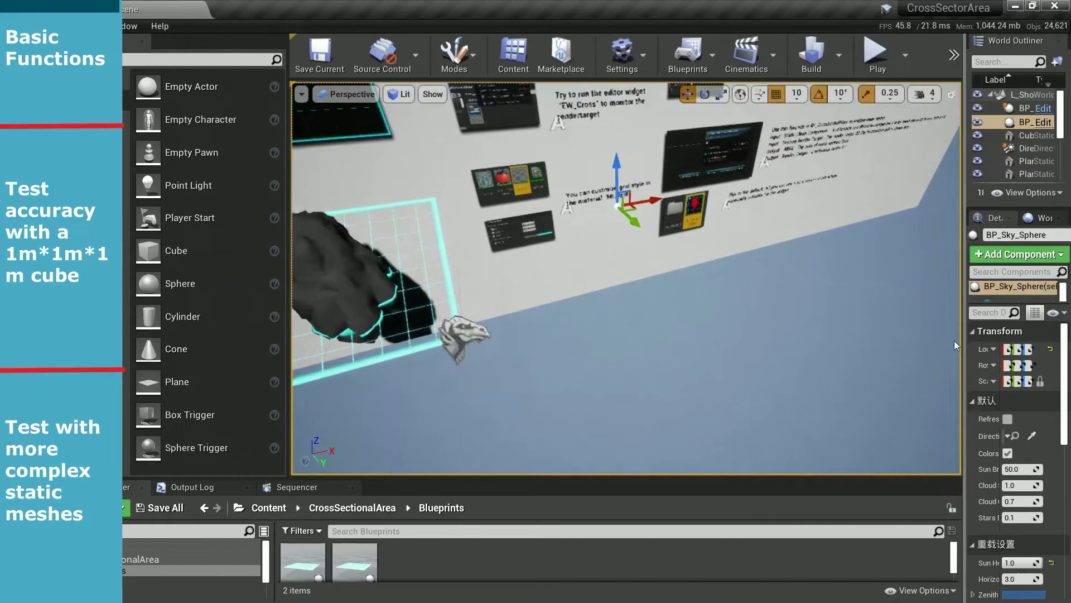
# Check the rock's cross-section readout in a play session, then right-click the EW_Cross widget asset
pyautogui.click(862, 64)
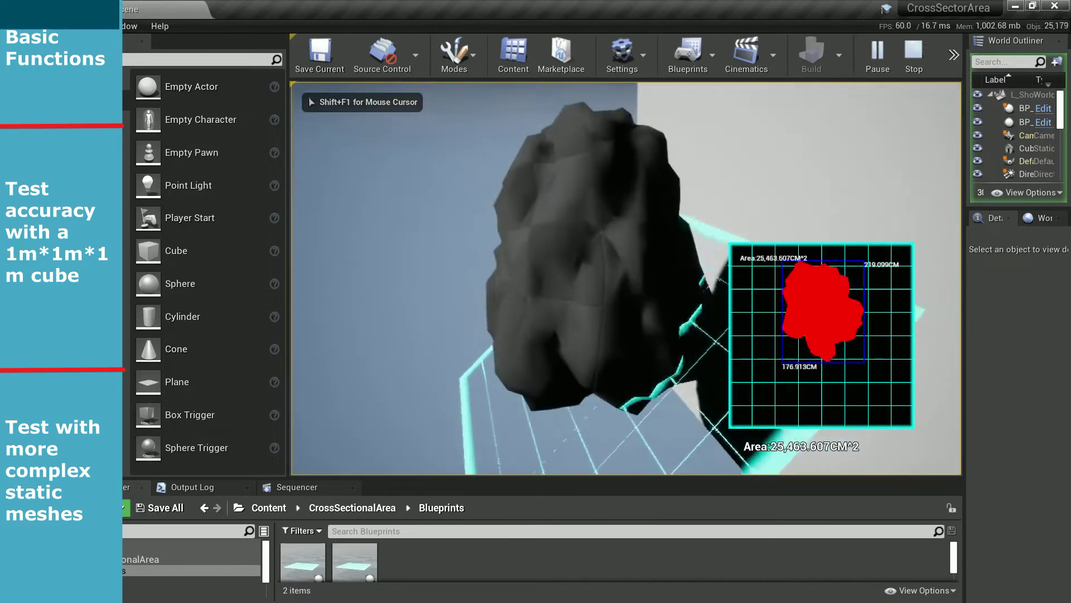
pyautogui.press('Escape')
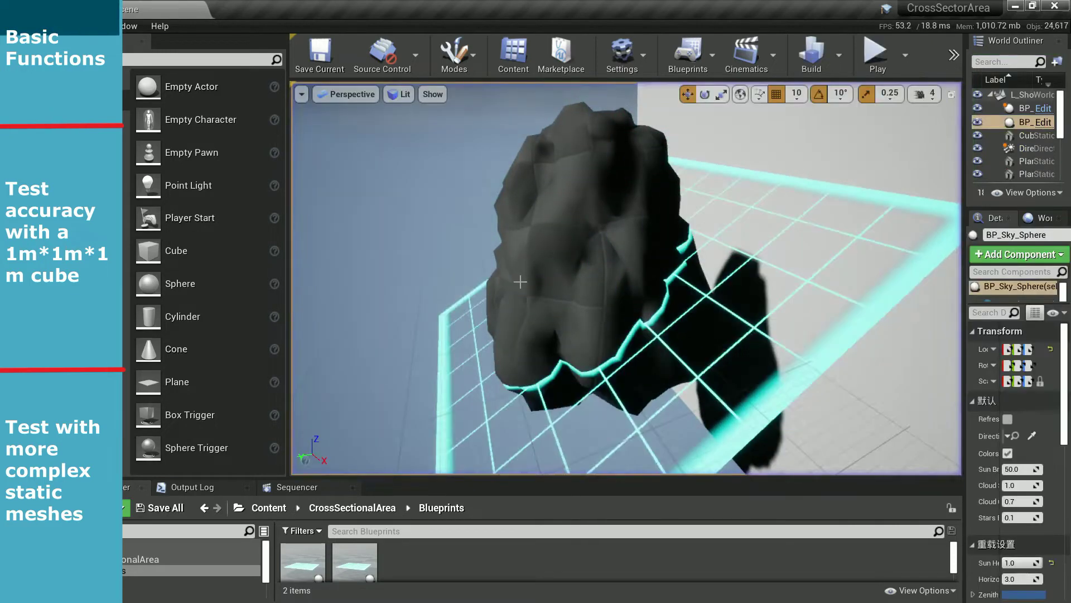
pyautogui.click(145, 524)
pyautogui.rightClick(319, 470)
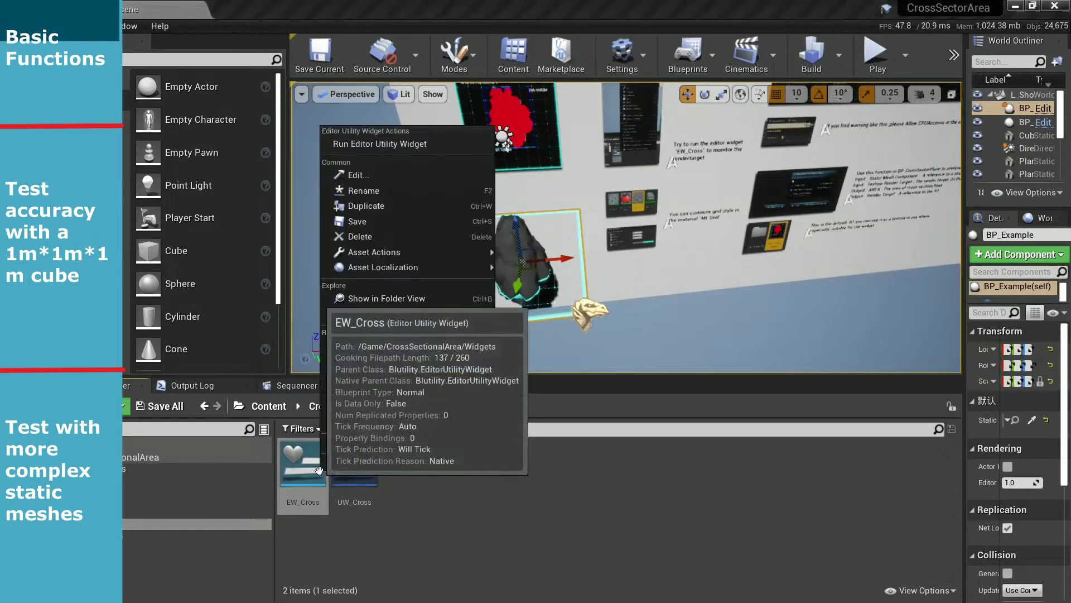
# Run EW_Cross as an editor utility widget, giving it more room and collapsing Place Actors
pyautogui.click(391, 143)
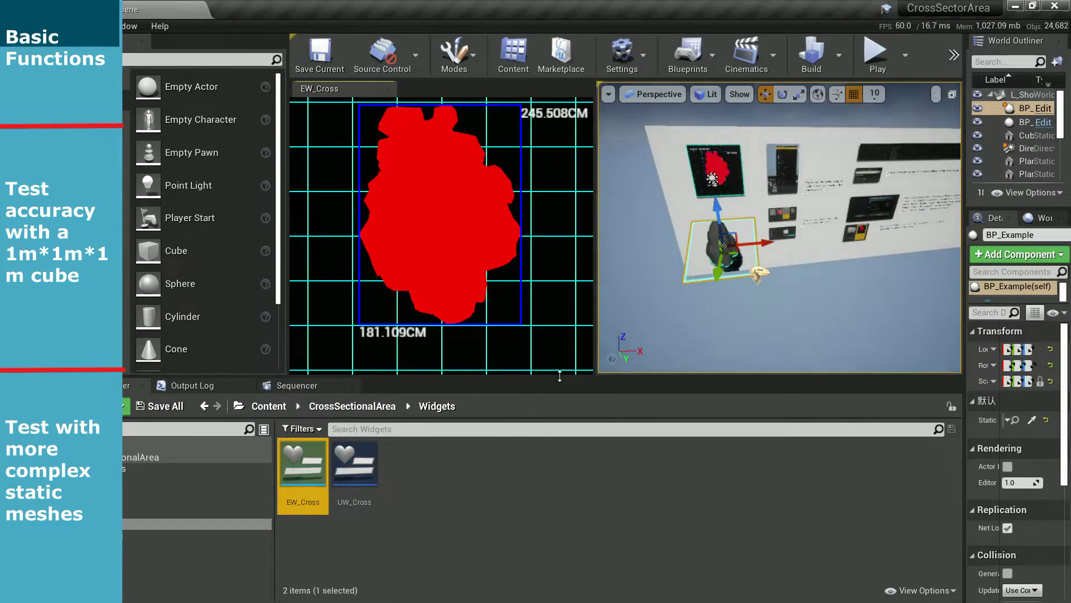
pyautogui.moveTo(560, 375); pyautogui.dragTo(560, 519)
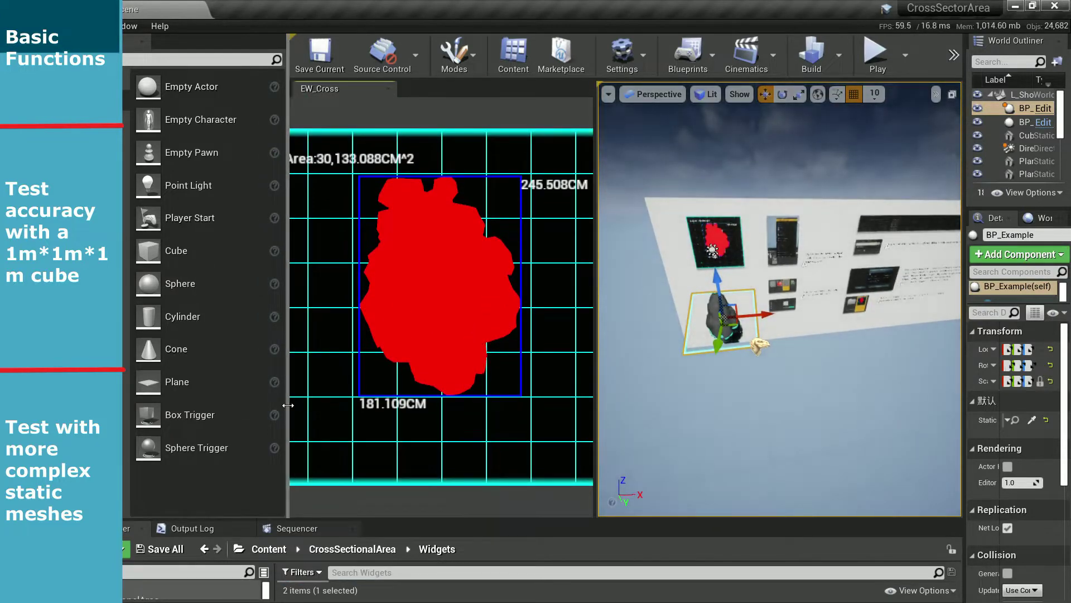
pyautogui.moveTo(287, 405); pyautogui.dragTo(122, 405)
# Rotate the cutting plane around the rock until the section reads 24,435.646 cm²
pyautogui.moveTo(690, 379); pyautogui.dragTo(690, 380, button='right')
pyautogui.press('e')
pyautogui.moveTo(632, 256)
pyautogui.mouseDown()
pyautogui.moveTo(582, 257)
pyautogui.moveTo(560, 222)
pyautogui.mouseUp()
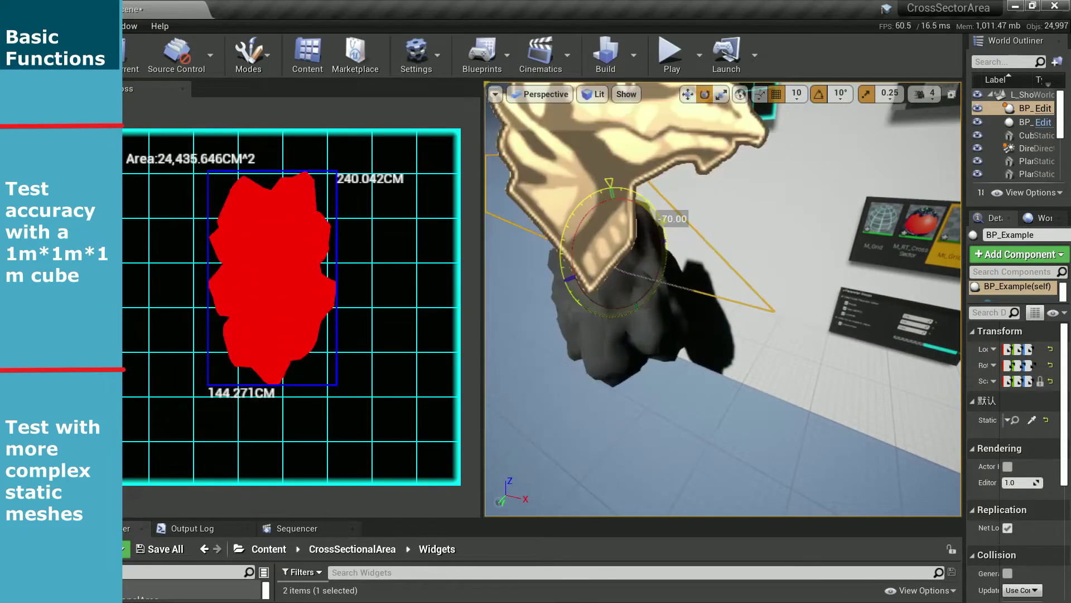
# Tilt the plane further to a 17,577.061 cm² section and place a Cube on the floor
pyautogui.moveTo(560, 221); pyautogui.dragTo(552, 240)
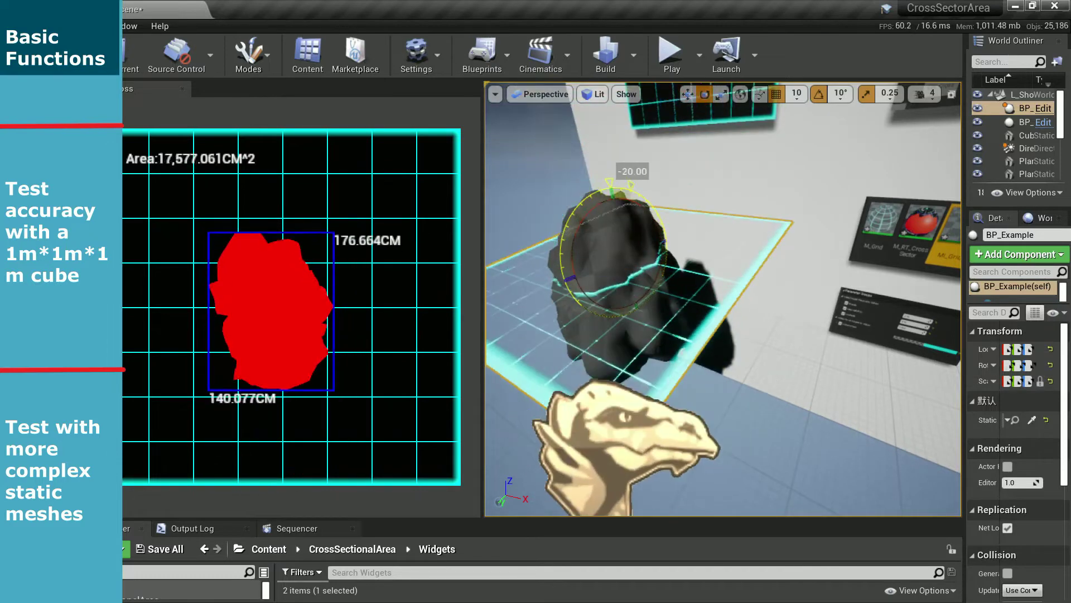
pyautogui.moveTo(519, 106); pyautogui.dragTo(519, 106, button='right')
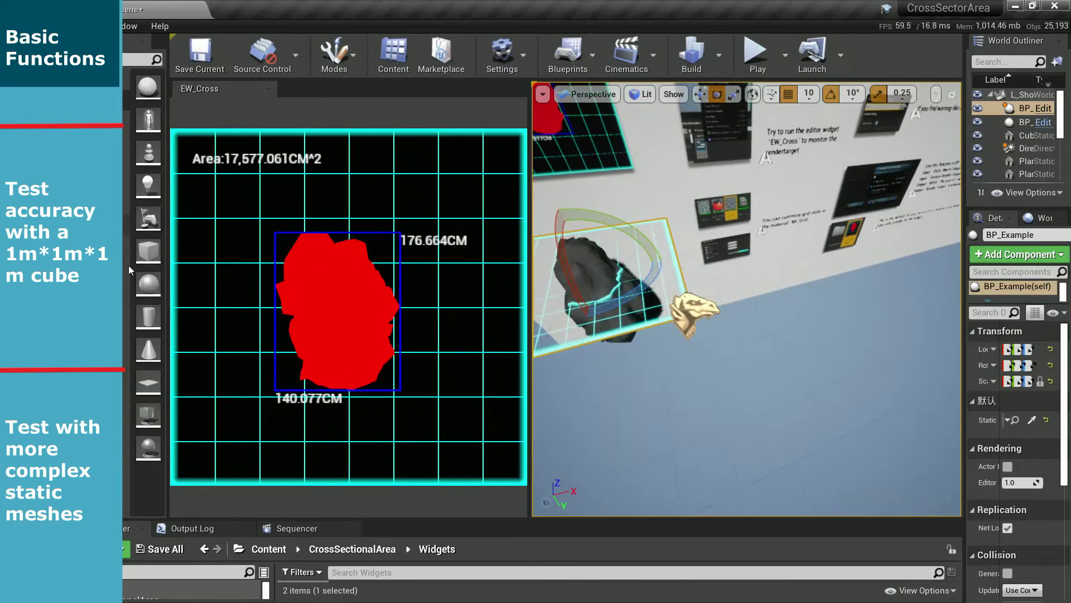
pyautogui.moveTo(148, 251); pyautogui.dragTo(799, 300)
pyautogui.moveTo(762, 365); pyautogui.dragTo(753, 358)
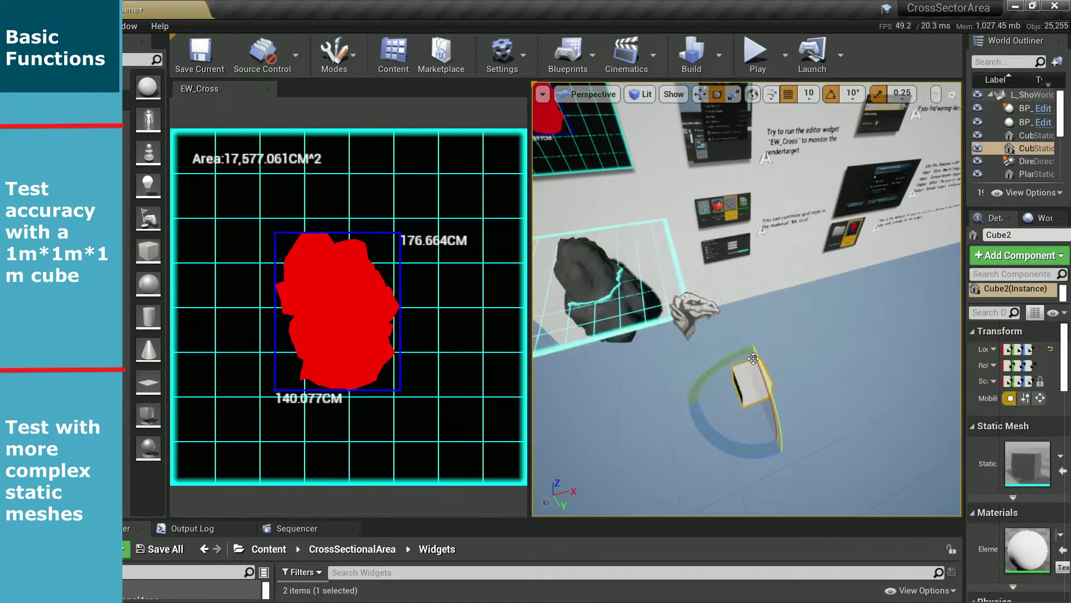
# Select the BP_Example cutting plane and choose the new cube as its measured mesh
pyautogui.moveTo(753, 357); pyautogui.dragTo(702, 281, button='right')
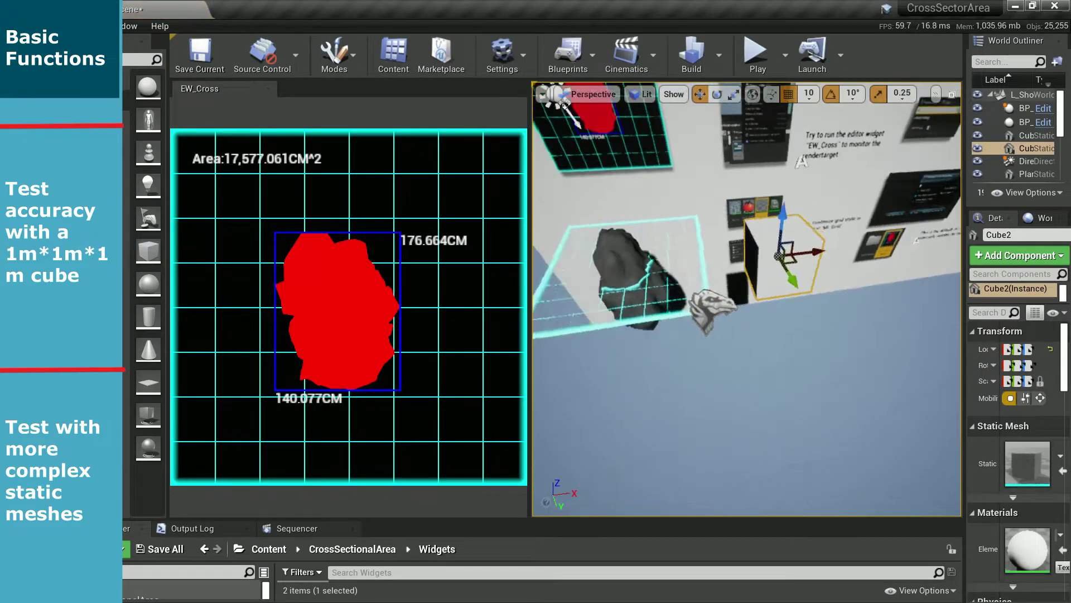
pyautogui.click(608, 254)
pyautogui.moveTo(542, 101); pyautogui.dragTo(564, 145, button='right')
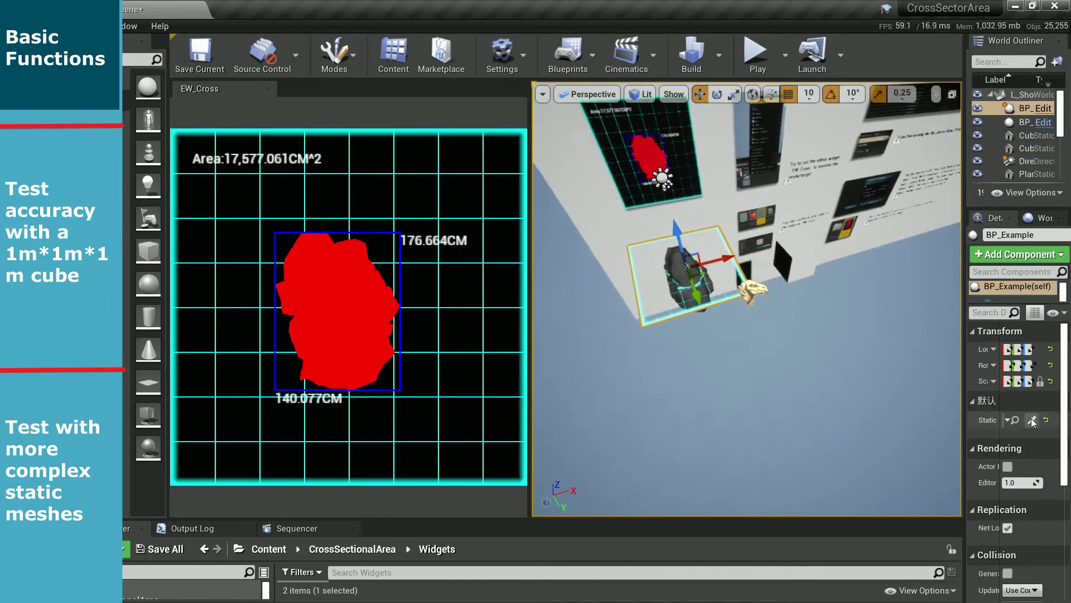
pyautogui.click(792, 257)
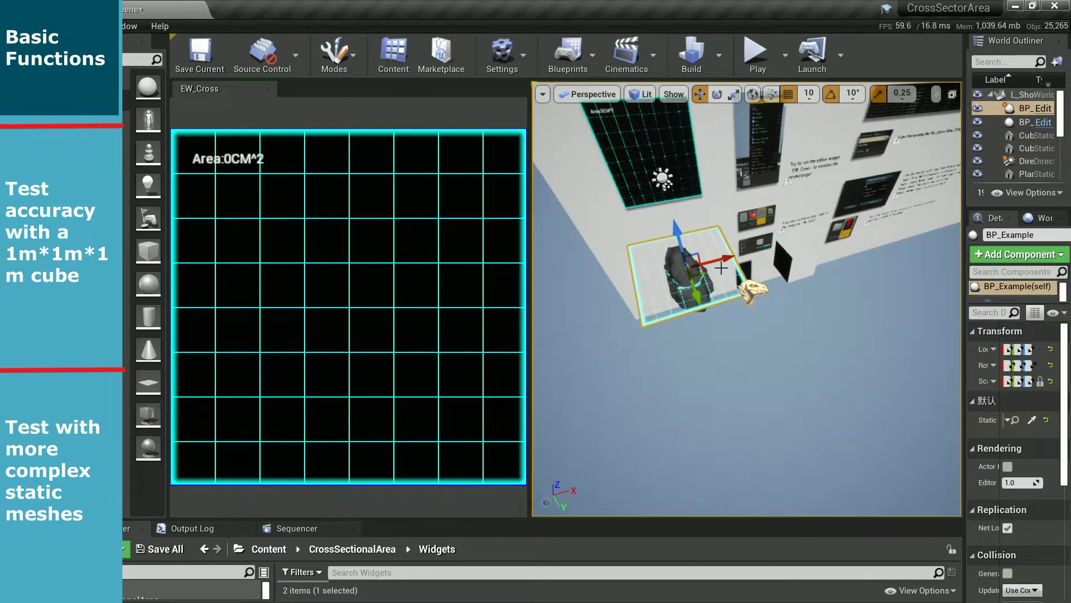
# Move the plane onto Cube2 and zero its rotation, giving a 100×100 cm, 10,000 cm² section
pyautogui.moveTo(724, 262); pyautogui.dragTo(831, 307)
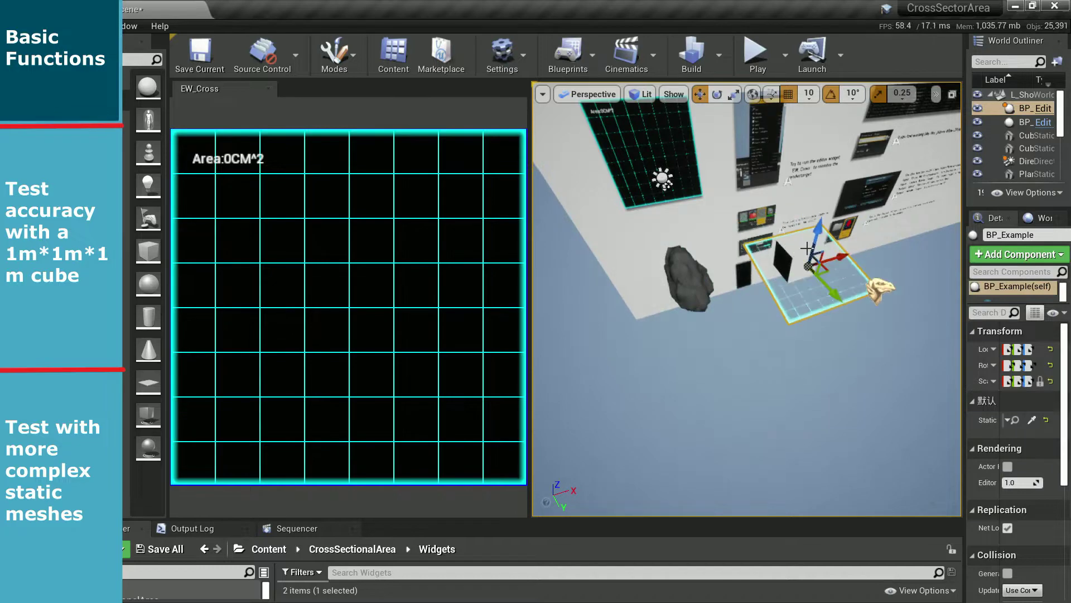
pyautogui.moveTo(807, 248); pyautogui.dragTo(810, 223)
pyautogui.moveTo(810, 223); pyautogui.dragTo(837, 234, button='right')
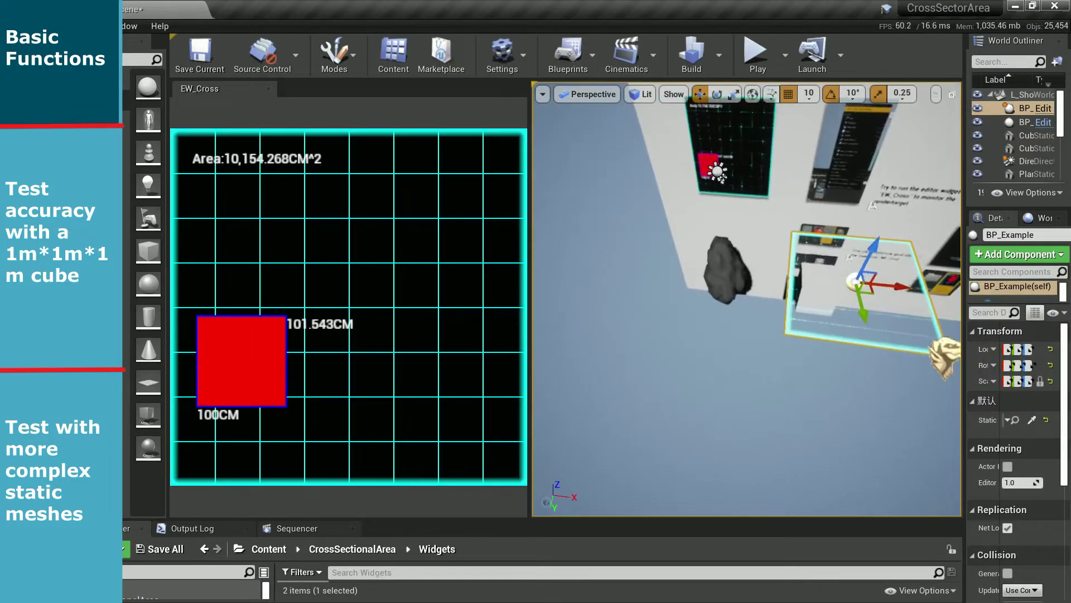
pyautogui.moveTo(965, 363); pyautogui.dragTo(876, 365)
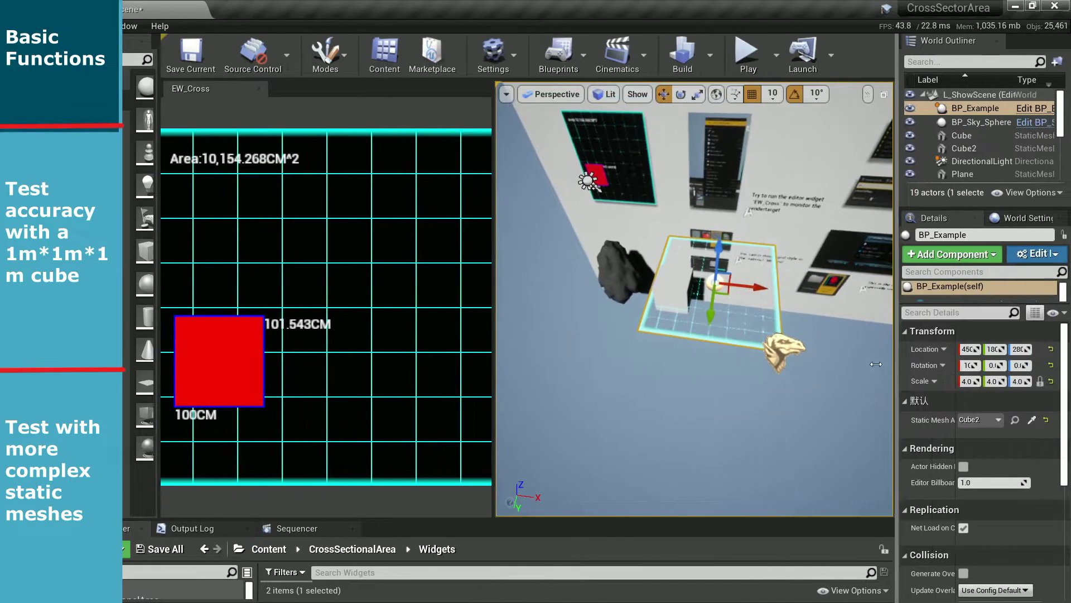
pyautogui.click(1051, 366)
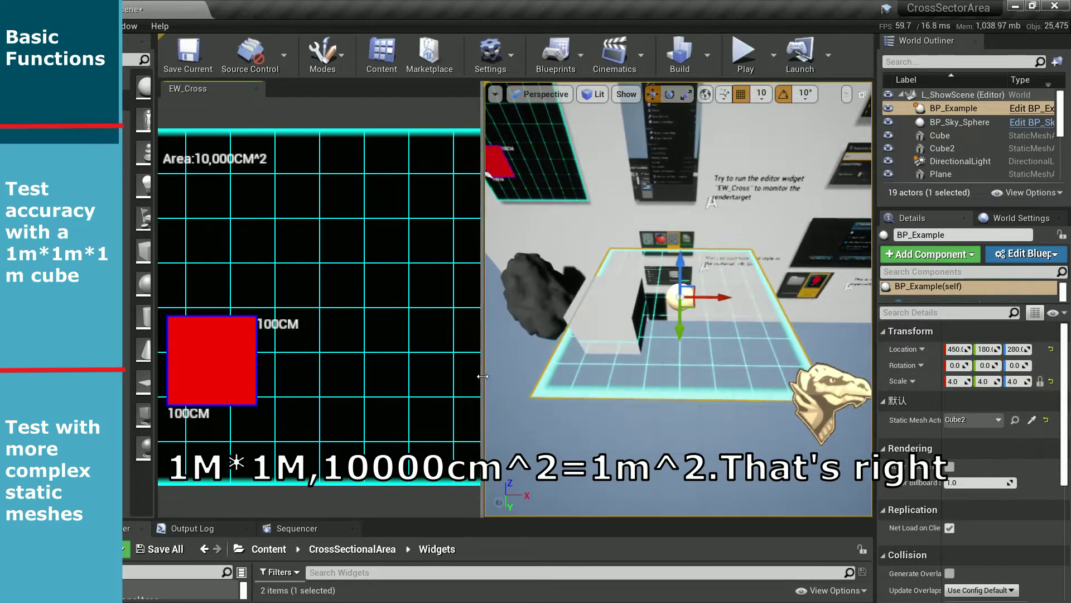
pyautogui.moveTo(483, 376); pyautogui.dragTo(503, 376)
# Centre the cube section, test a 45° Y rotation reading 14,142.131 cm², then reset to 0
pyautogui.moveTo(706, 306)
pyautogui.mouseDown()
pyautogui.moveTo(634, 317)
pyautogui.moveTo(668, 313)
pyautogui.mouseUp()
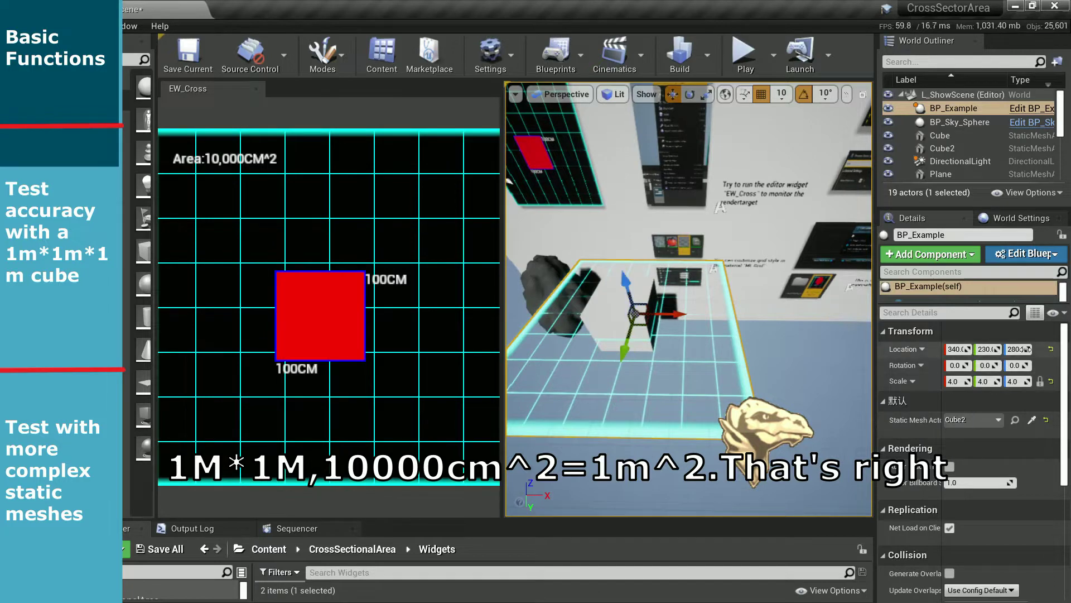
pyautogui.click(606, 316)
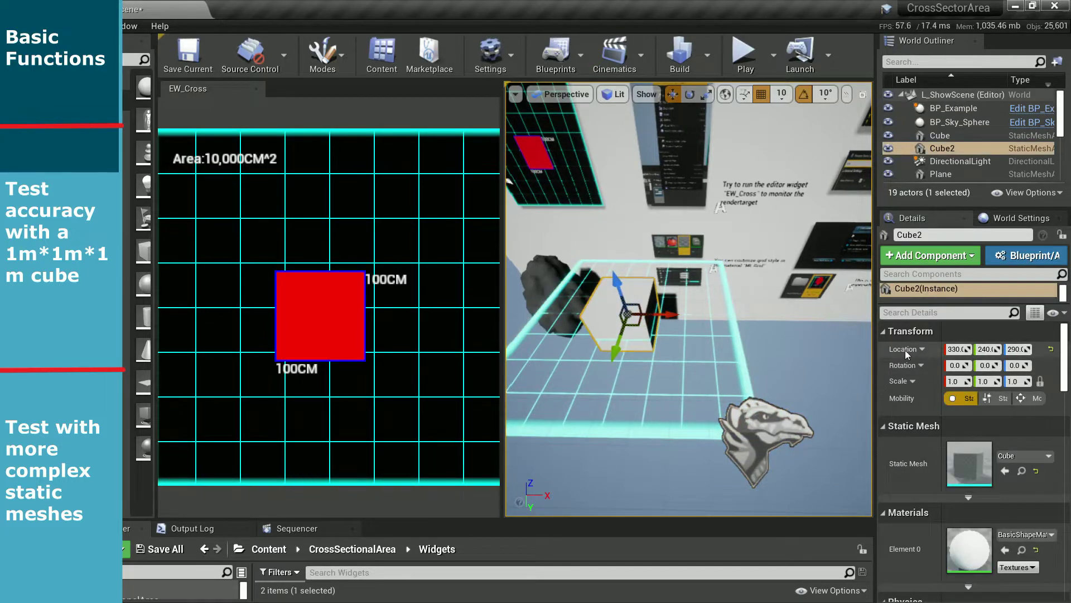
pyautogui.click(765, 424)
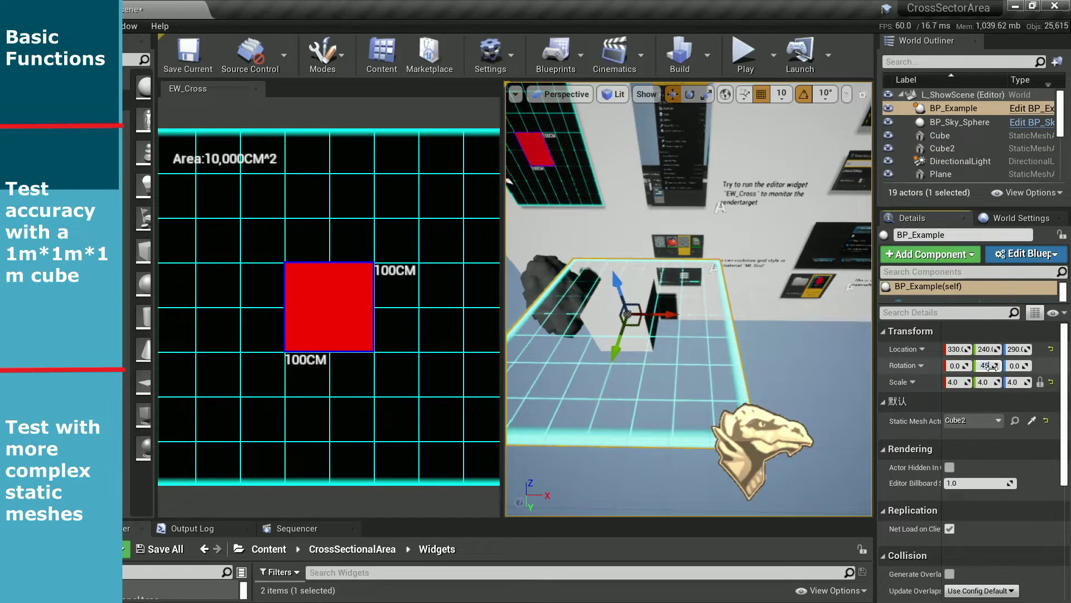
pyautogui.press('Return')
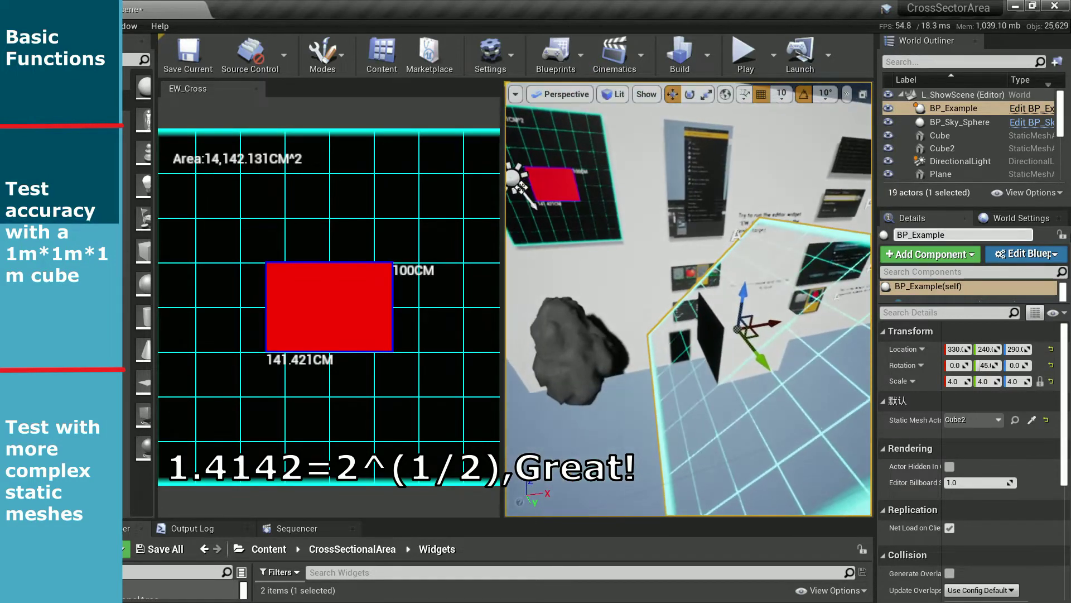
pyautogui.click(1050, 365)
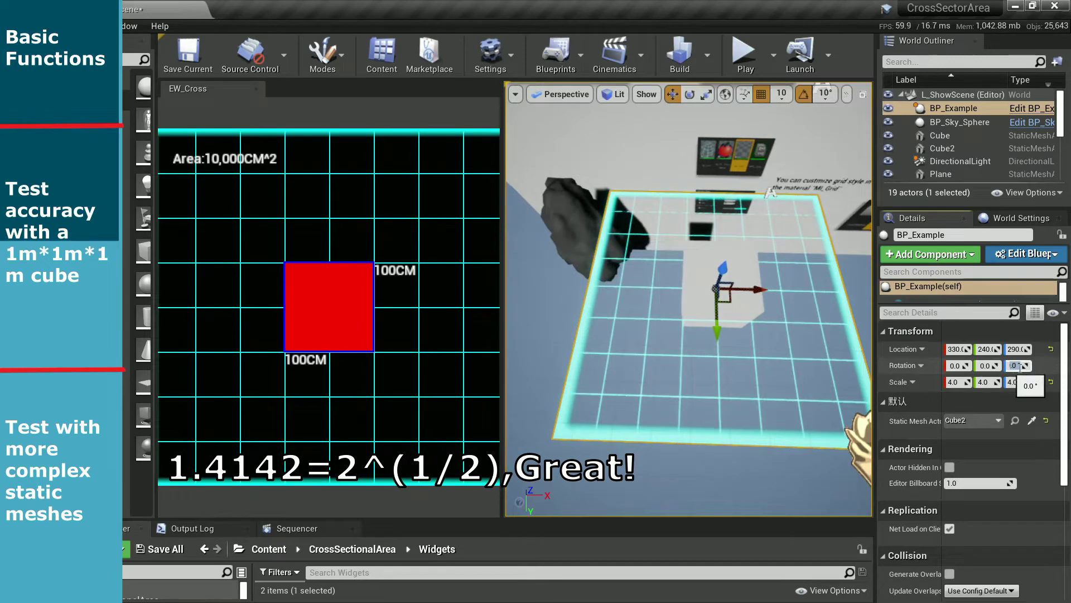
pyautogui.write('45')
# Set the plane's Z rotation to 45° (141.421 cm), 30° (136.603 cm), then back to 0°
pyautogui.press('Return')
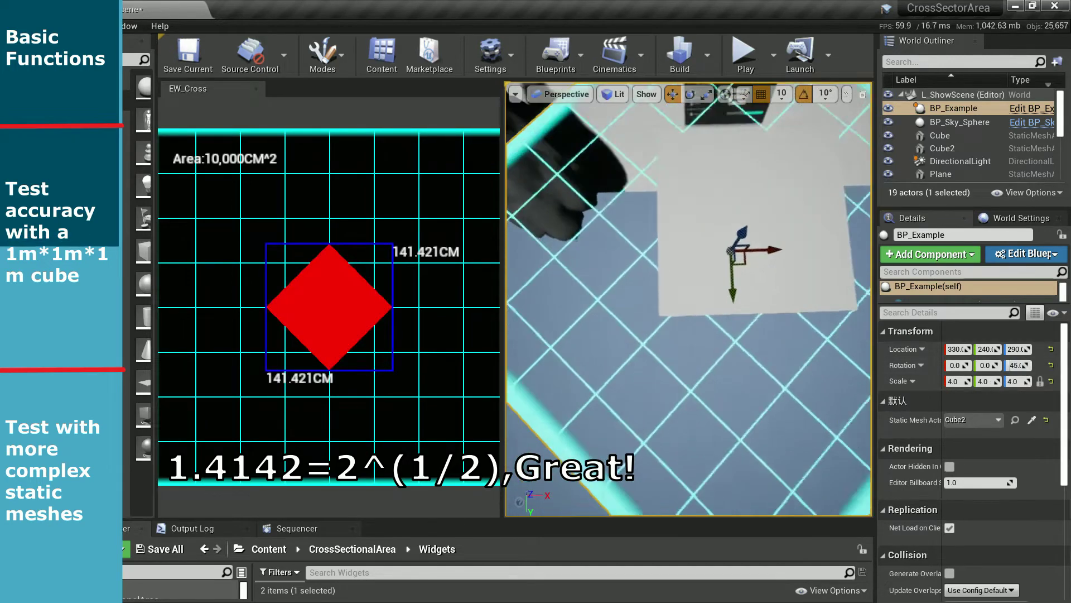
pyautogui.click(1016, 365)
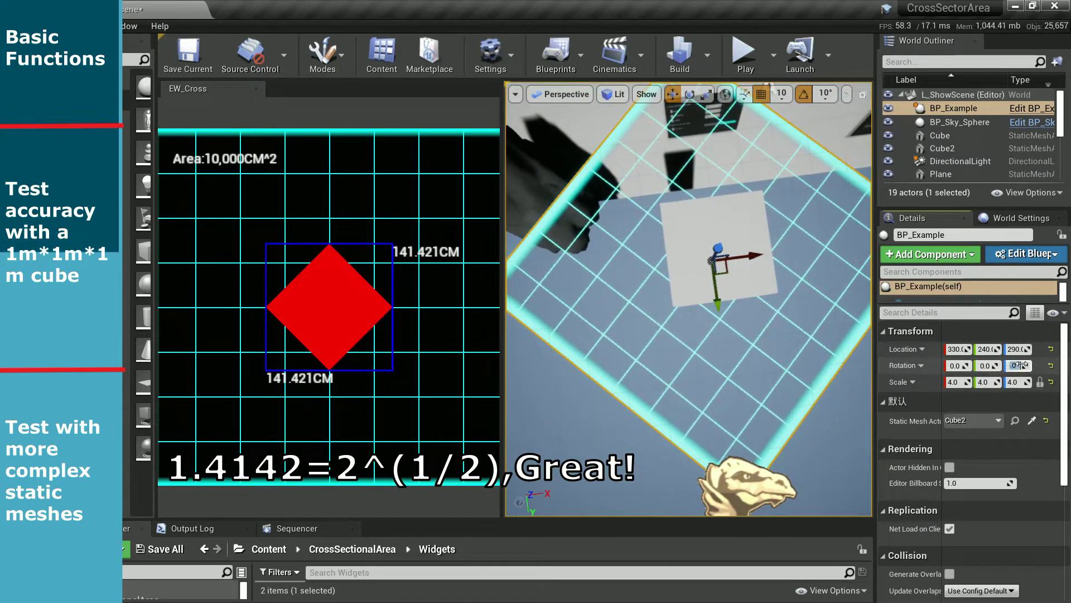
pyautogui.write('30')
pyautogui.press('Return')
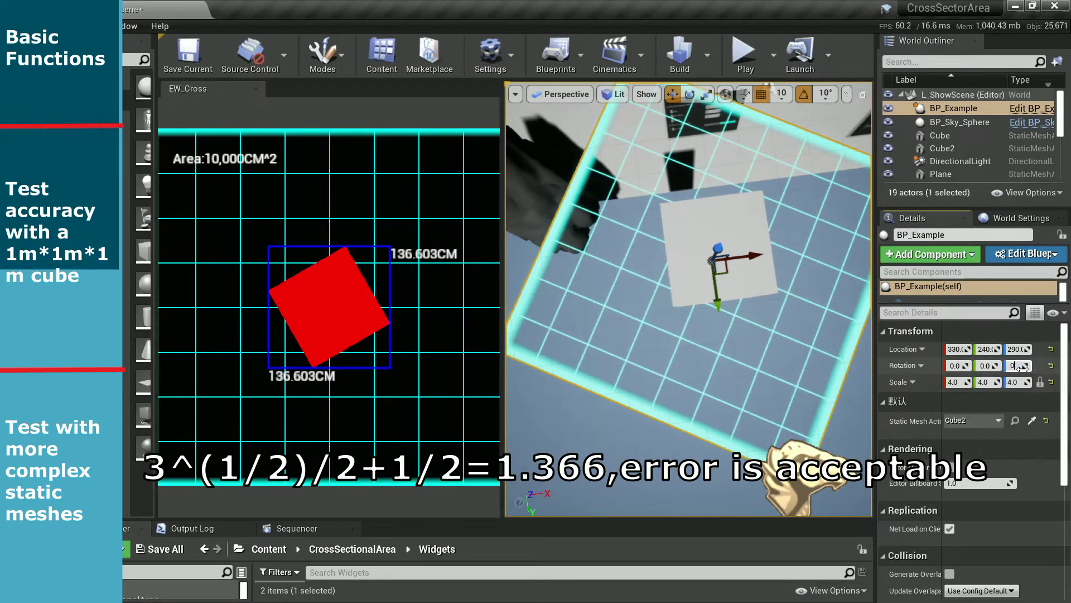
pyautogui.press('Return')
pyautogui.click(696, 238)
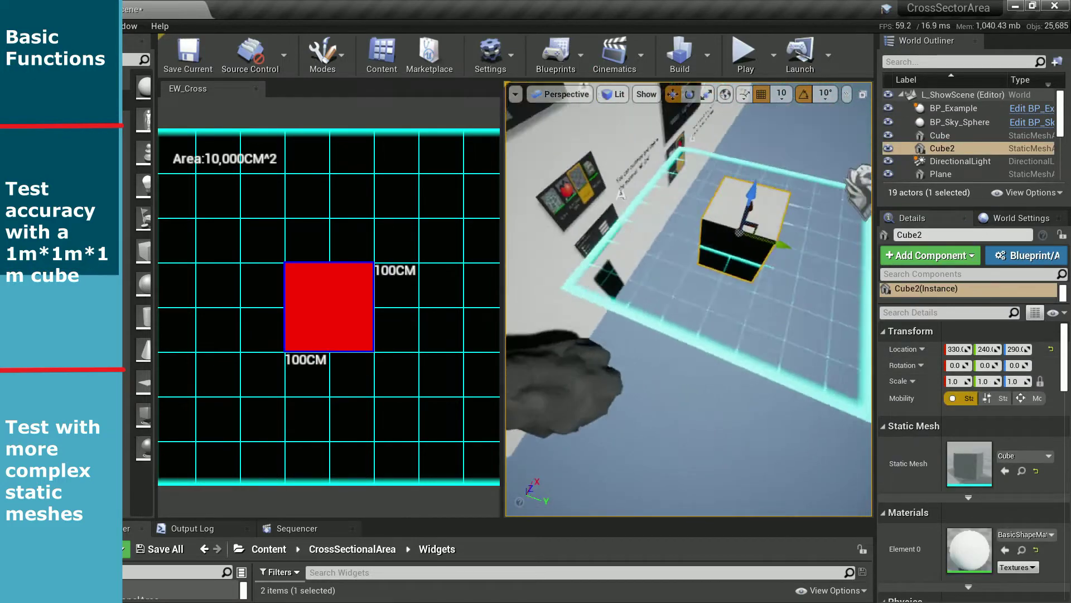
# Raise the cutting plane higher through the cube and set Cube2's X scale to 1
pyautogui.moveTo(696, 238); pyautogui.dragTo(695, 167, button='right')
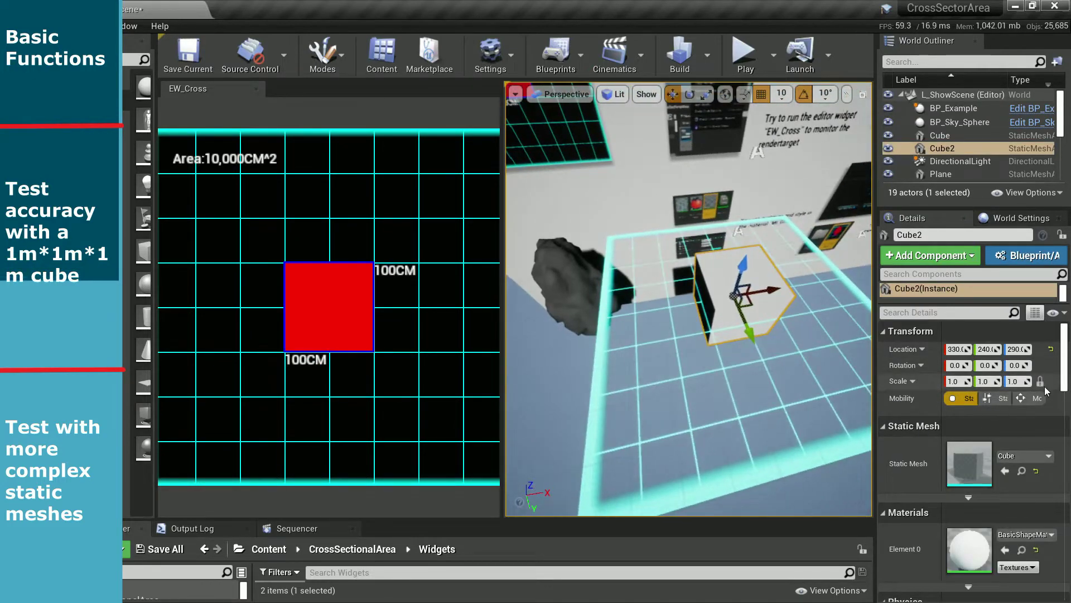
pyautogui.click(984, 382)
pyautogui.write('2')
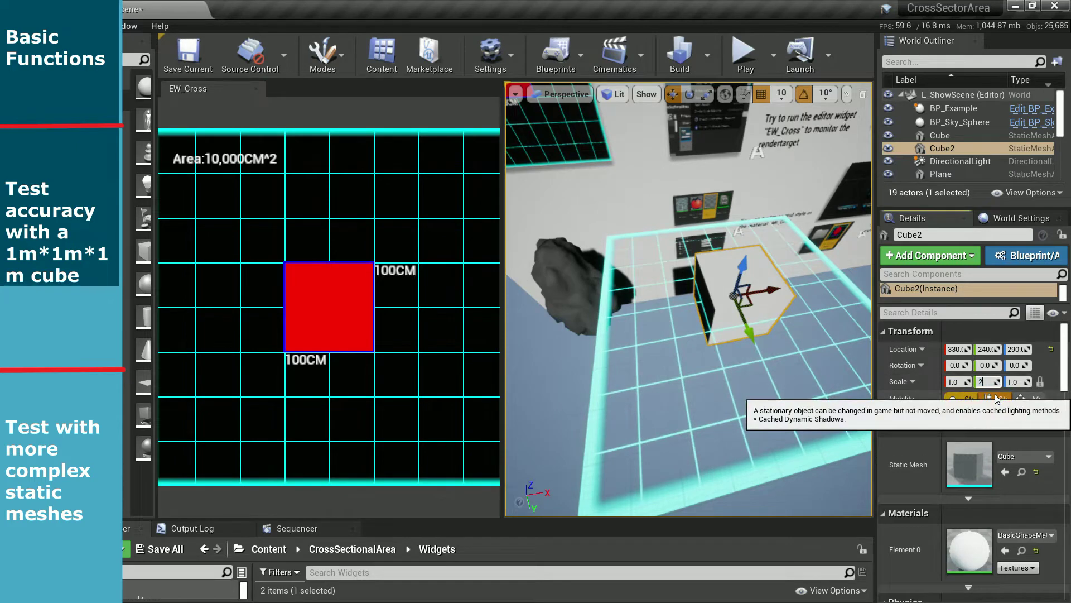
pyautogui.click(801, 370)
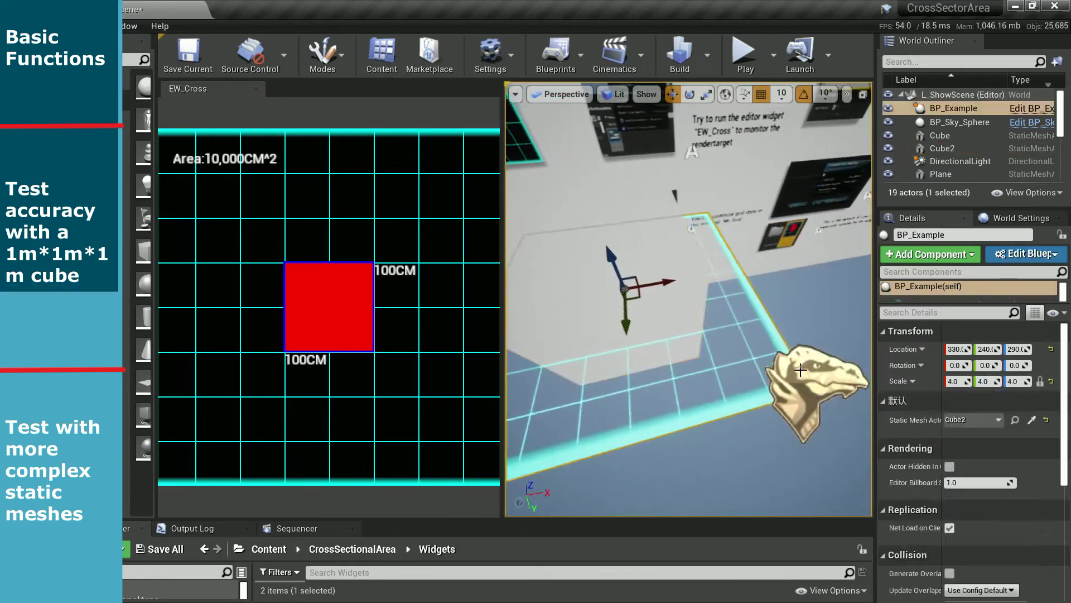
pyautogui.moveTo(620, 267); pyautogui.dragTo(614, 256)
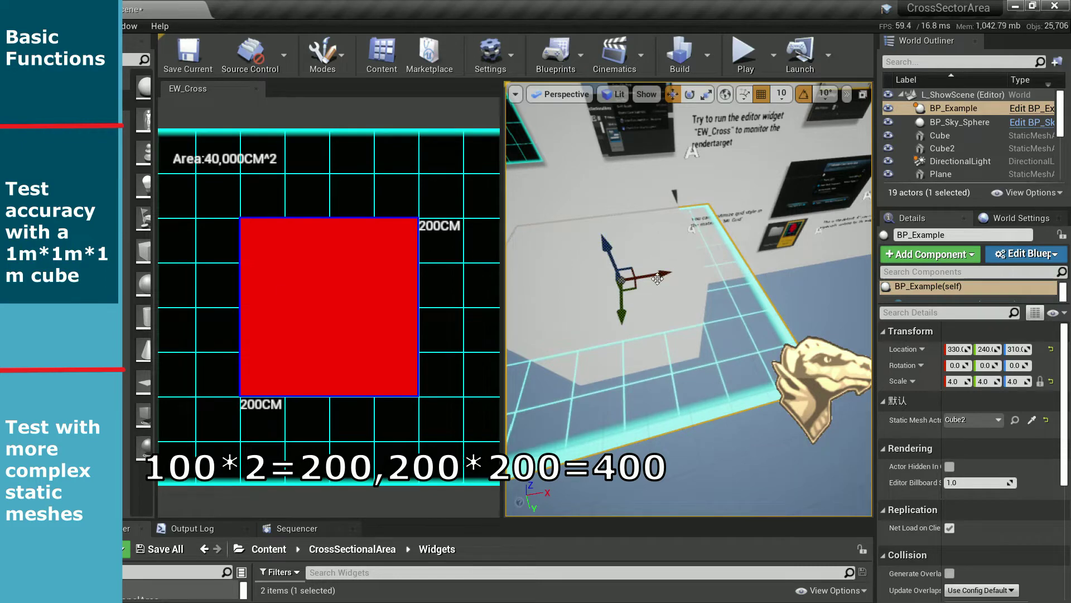
pyautogui.click(687, 314)
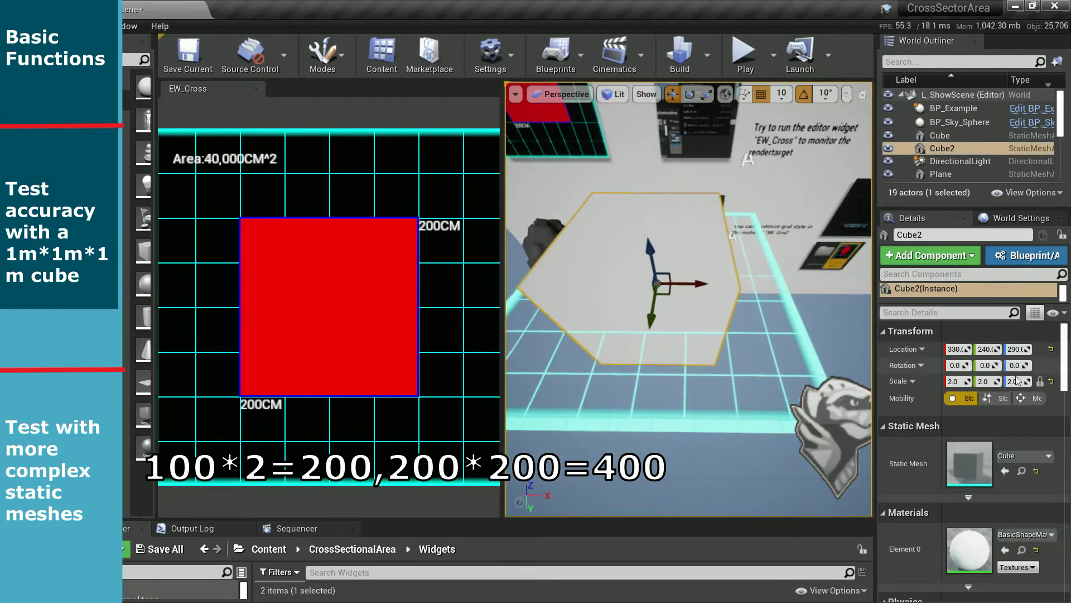
pyautogui.click(955, 381)
pyautogui.write('1')
pyautogui.press('Return')
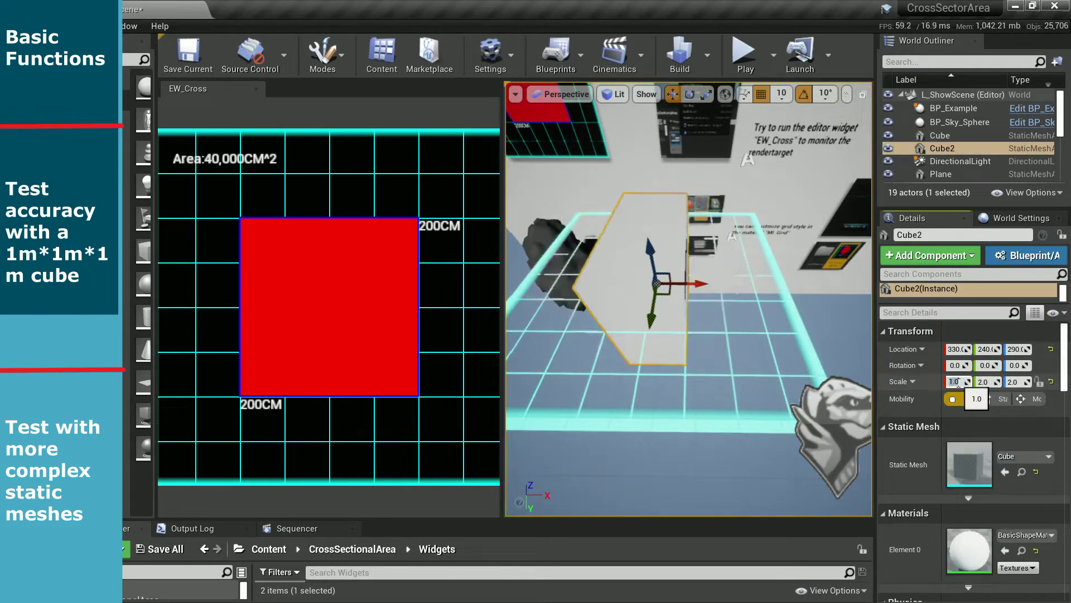
# Raise the cutting plane until it halves the cube's section
pyautogui.click(747, 337)
pyautogui.scroll(3, 647, 256)
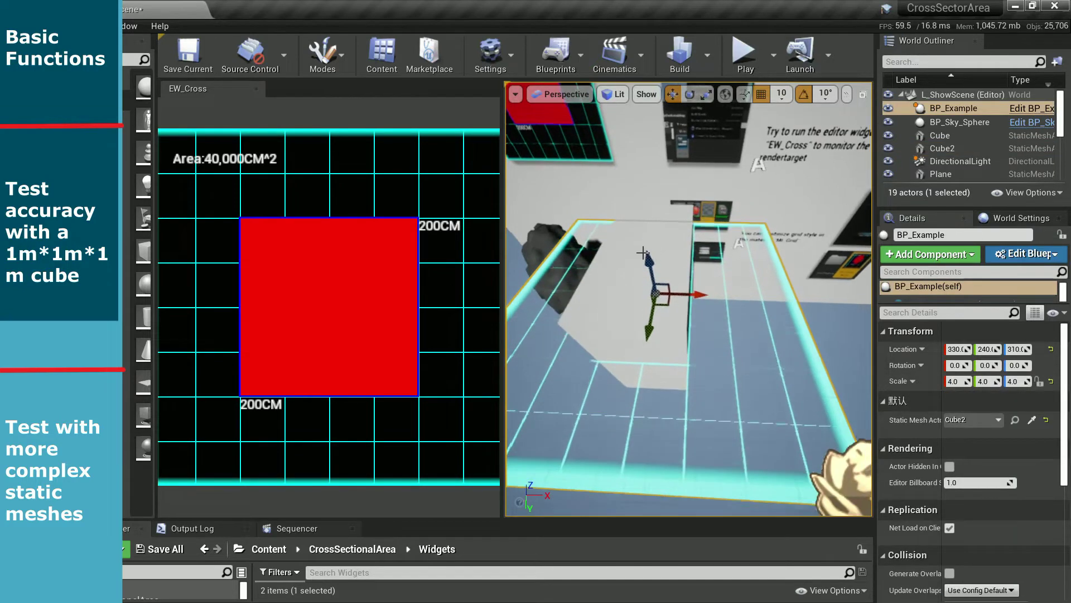
pyautogui.moveTo(648, 258); pyautogui.dragTo(646, 249)
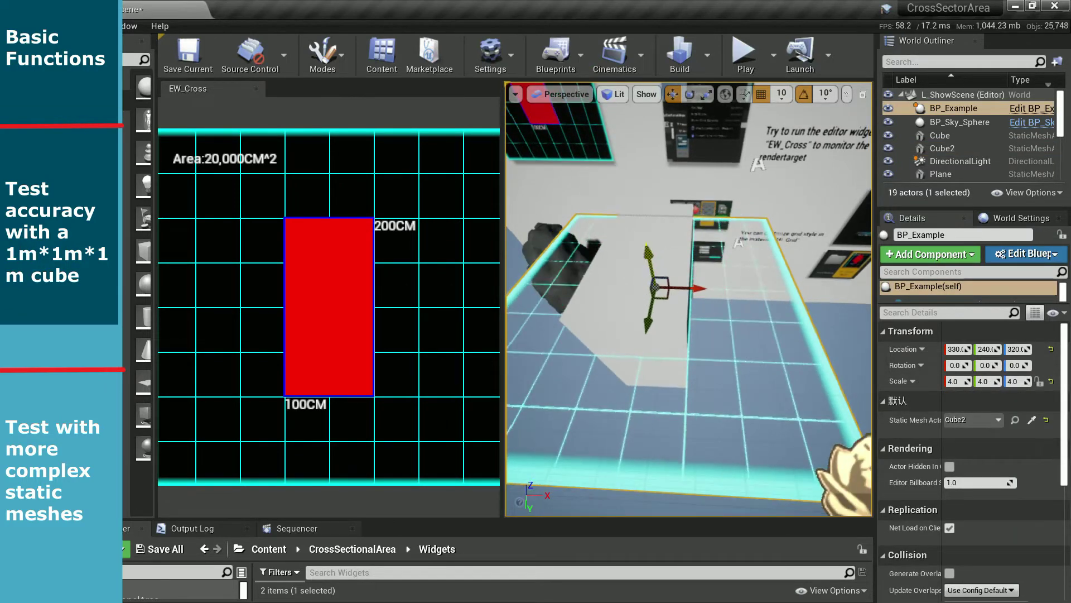
pyautogui.scroll(1, 647, 257)
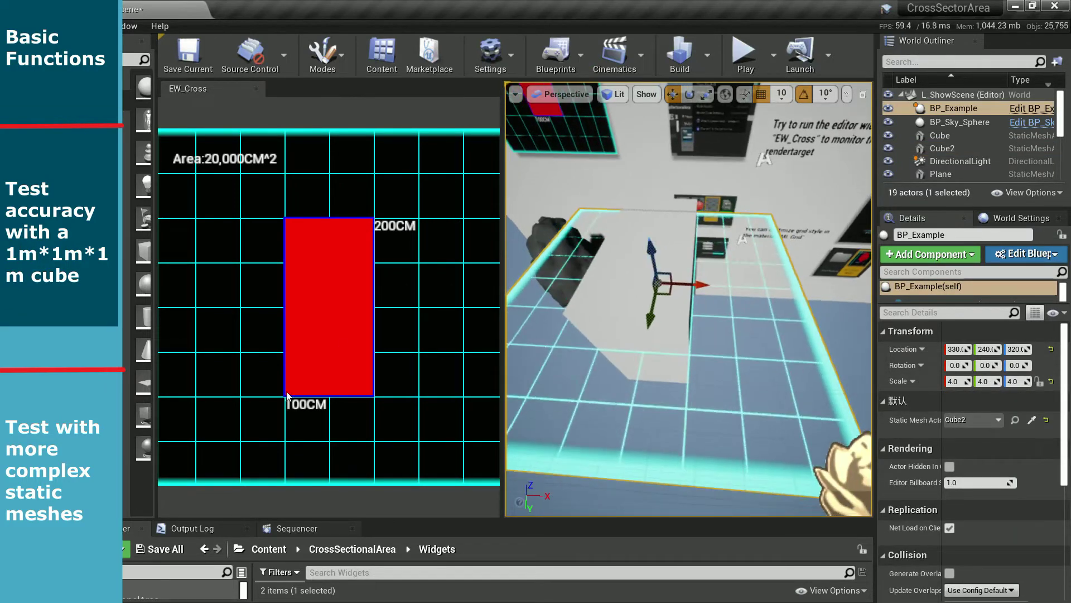
pyautogui.keyDown('alt'); pyautogui.moveTo(726, 334); pyautogui.dragTo(791, 400); pyautogui.keyUp('alt')
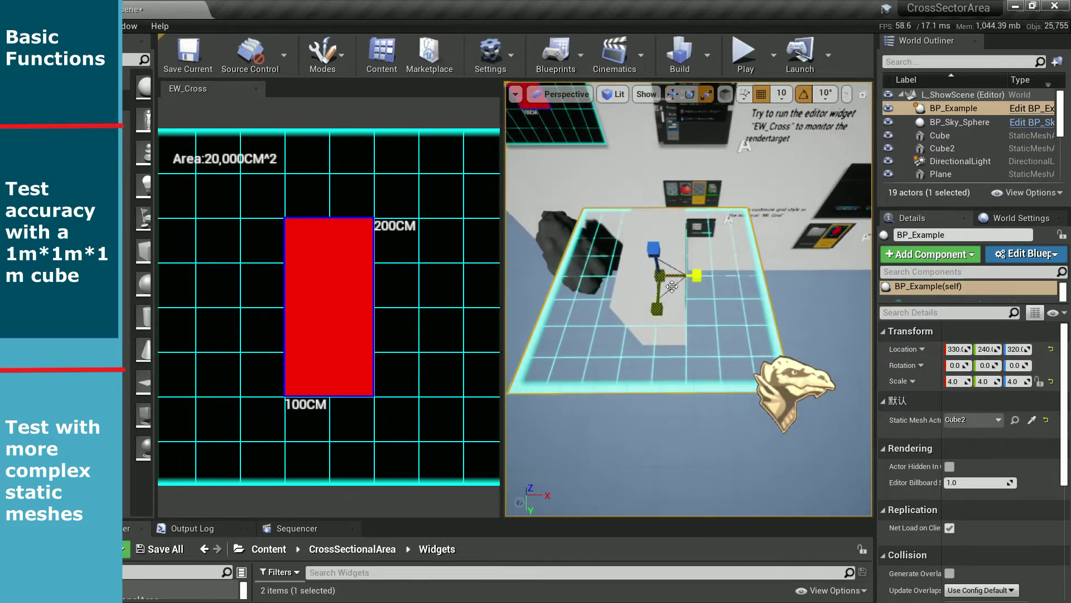
# Scale the cutting plane from 11 down to 3.25 and tilt it about X
pyautogui.moveTo(677, 284); pyautogui.dragTo(714, 313)
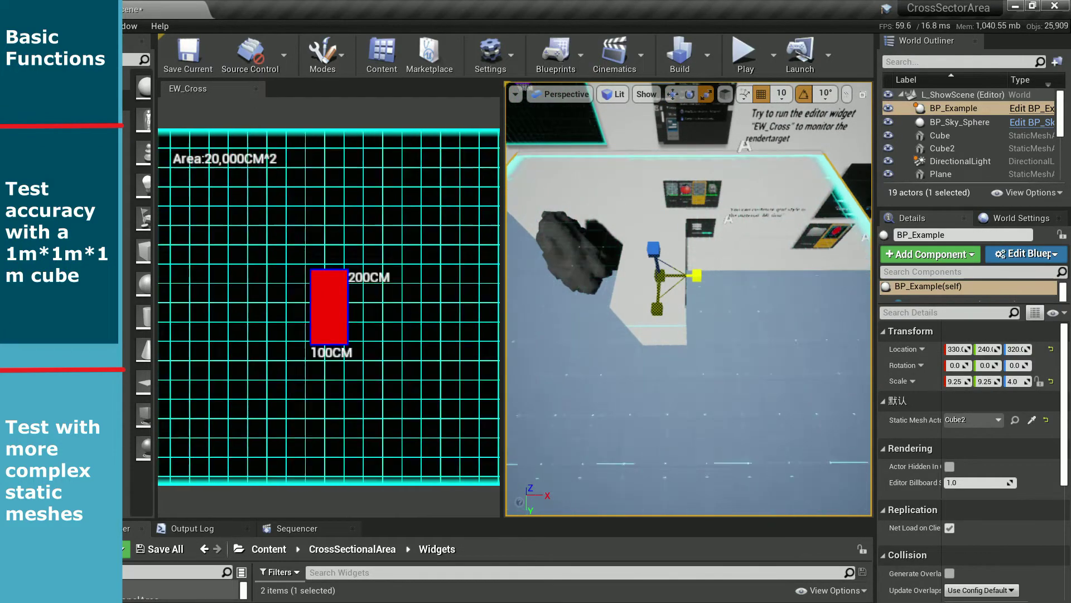
pyautogui.moveTo(848, 443); pyautogui.dragTo(777, 383)
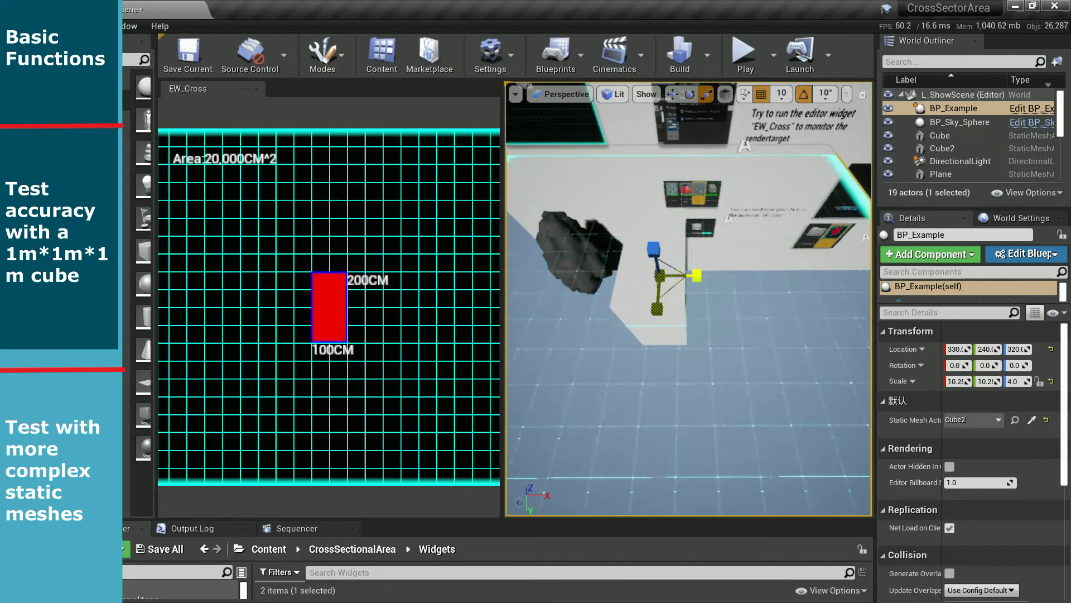
pyautogui.moveTo(777, 382)
pyautogui.mouseDown()
pyautogui.moveTo(688, 300)
pyautogui.moveTo(656, 304)
pyautogui.mouseUp()
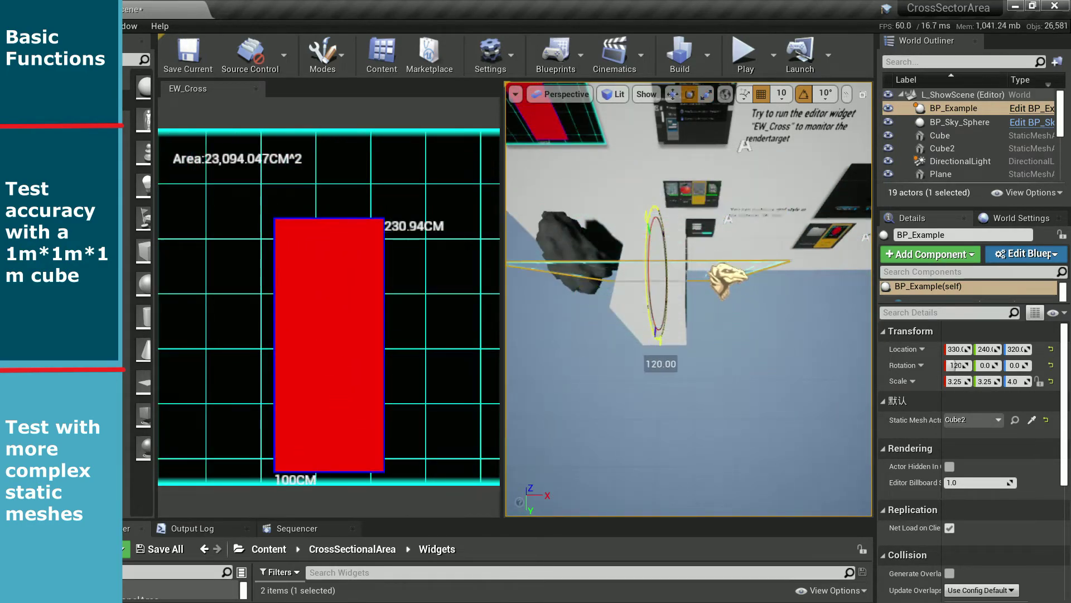
pyautogui.moveTo(700, 316); pyautogui.dragTo(700, 316)
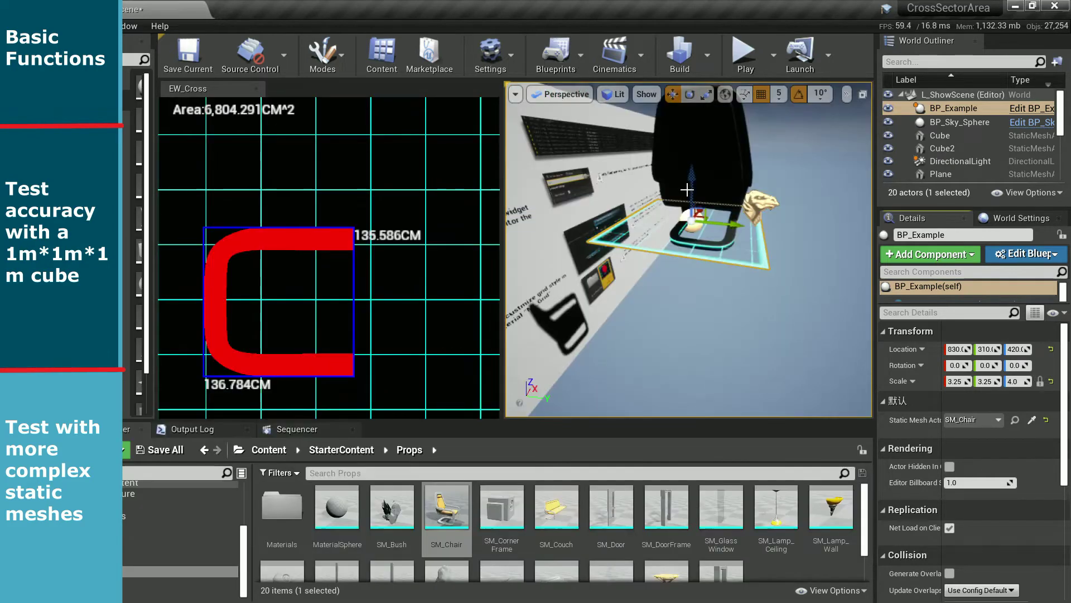
# Swap the chair actor's mesh for SM_CornerFrame from the Content Browser
pyautogui.moveTo(565, 223); pyautogui.dragTo(668, 207, button='right')
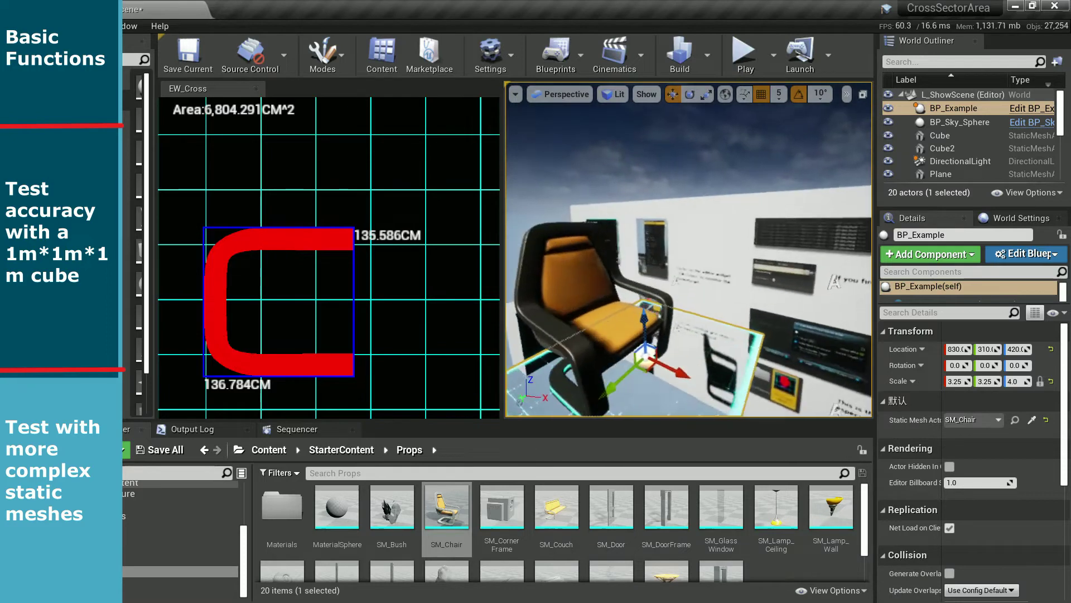
pyautogui.moveTo(602, 232)
pyautogui.keyDown('alt'); pyautogui.mouseDown()
pyautogui.moveTo(699, 229)
pyautogui.moveTo(723, 147)
pyautogui.moveTo(689, 170)
pyautogui.moveTo(692, 183)
pyautogui.mouseUp(); pyautogui.keyUp('alt')
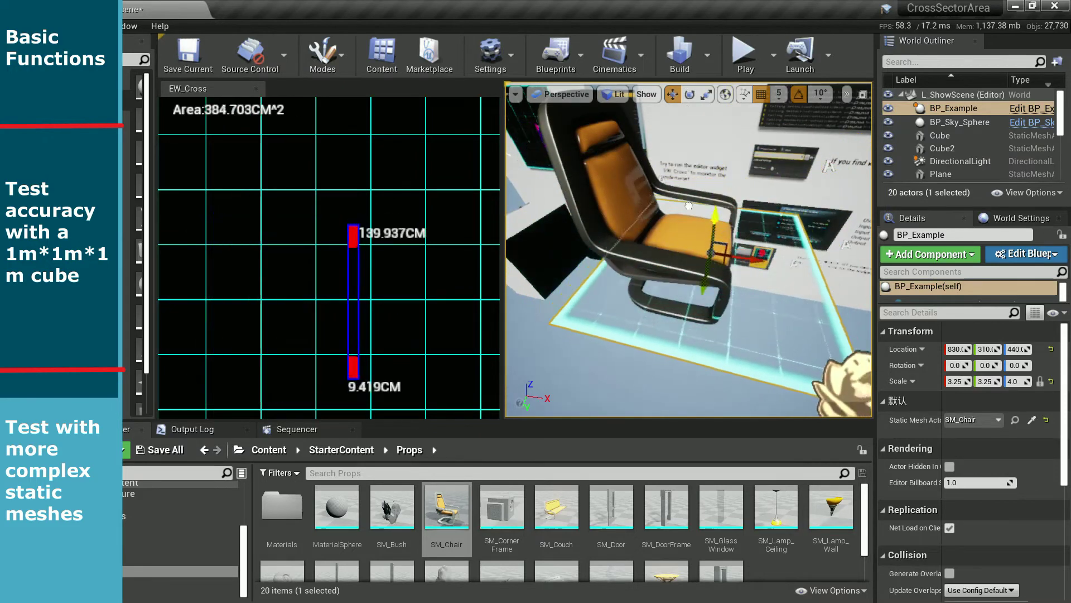
pyautogui.click(618, 215)
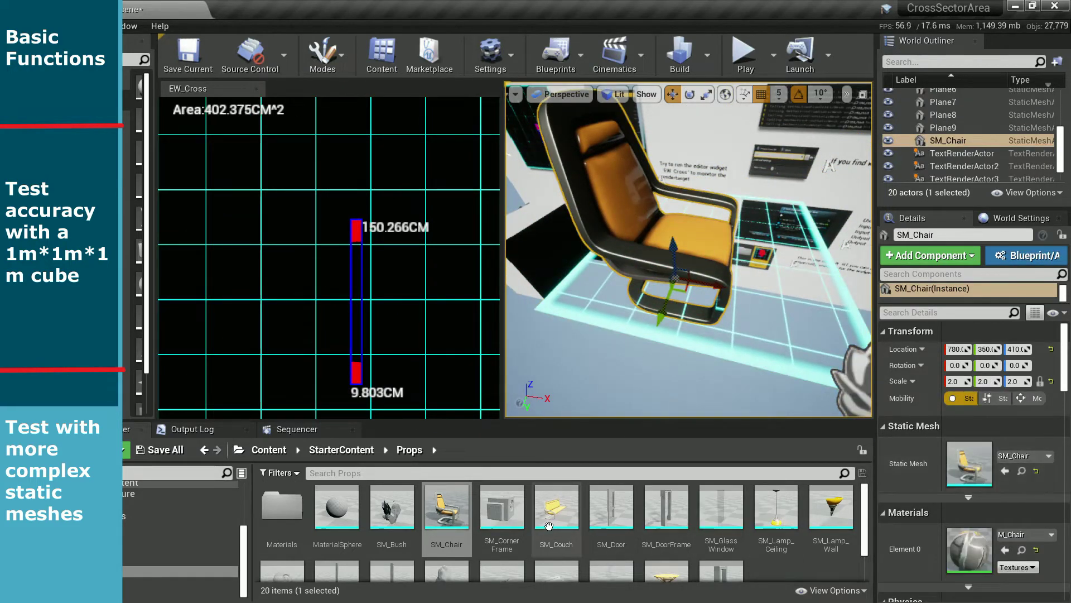
pyautogui.click(502, 508)
pyautogui.click(1005, 470)
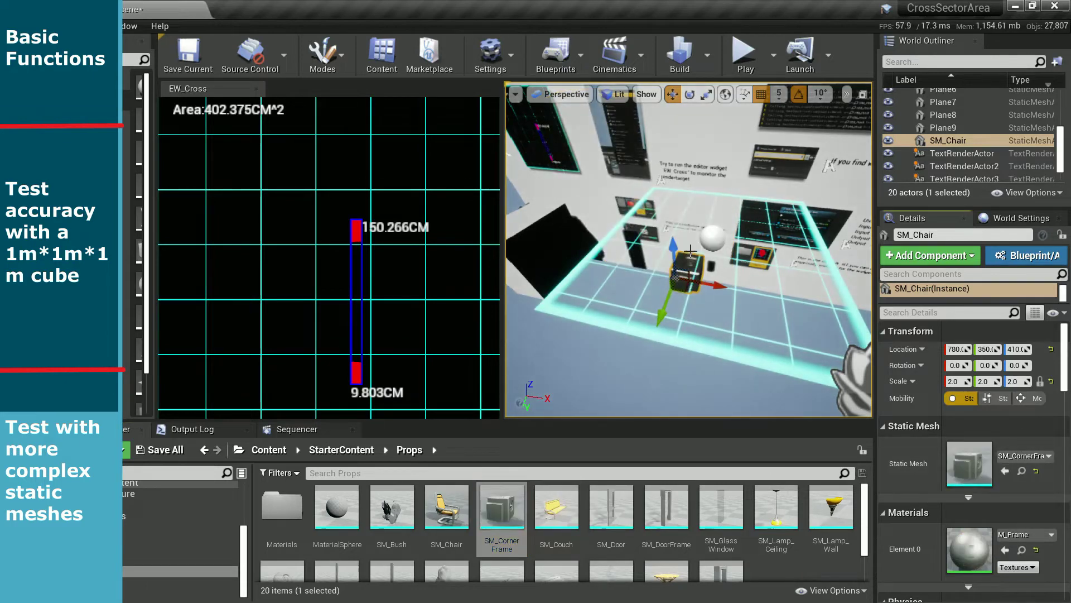
# Move the cutting plane down through the round table, then back up into its tabletop
pyautogui.click(712, 237)
pyautogui.moveTo(713, 240); pyautogui.dragTo(713, 238)
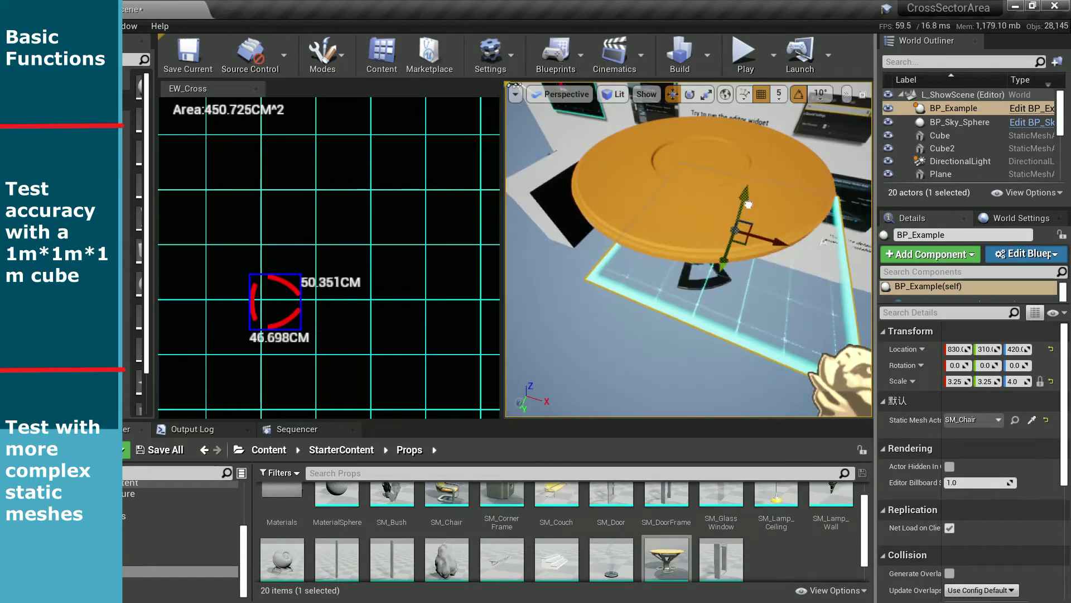
pyautogui.moveTo(745, 223); pyautogui.dragTo(731, 84)
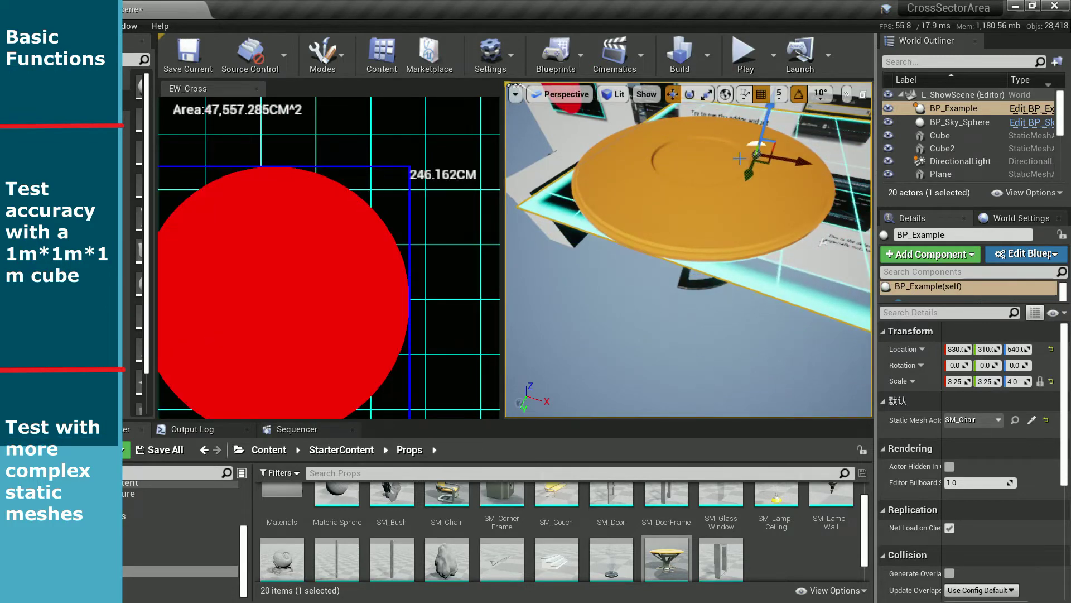
pyautogui.moveTo(757, 154); pyautogui.dragTo(747, 170)
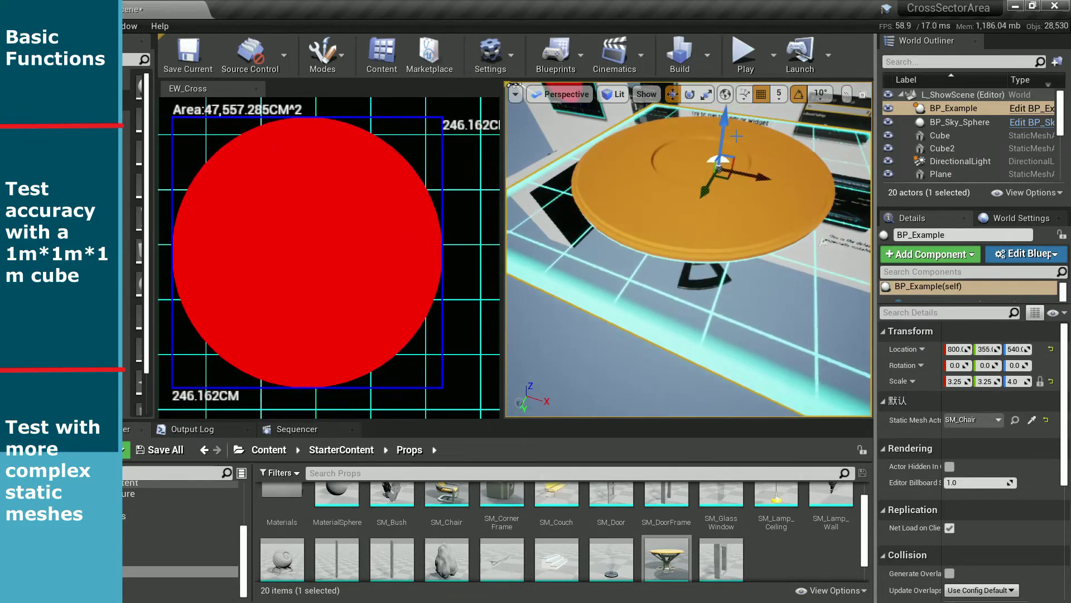
pyautogui.moveTo(727, 135); pyautogui.dragTo(725, 128)
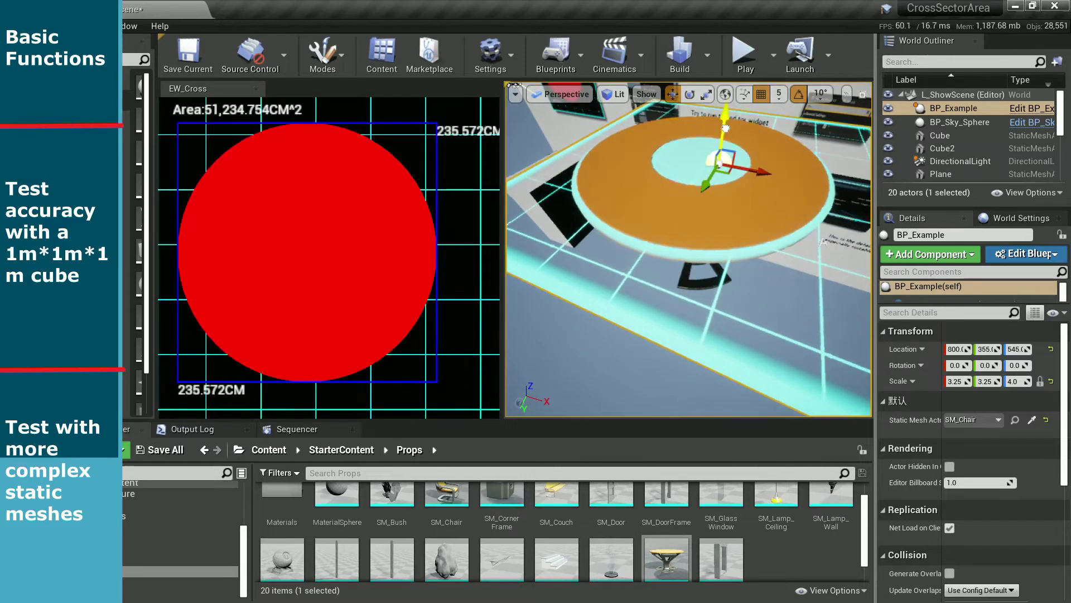
# Set position grid snap to 1, nudge the plane one unit, and select the table
pyautogui.click(780, 94)
pyautogui.click(783, 119)
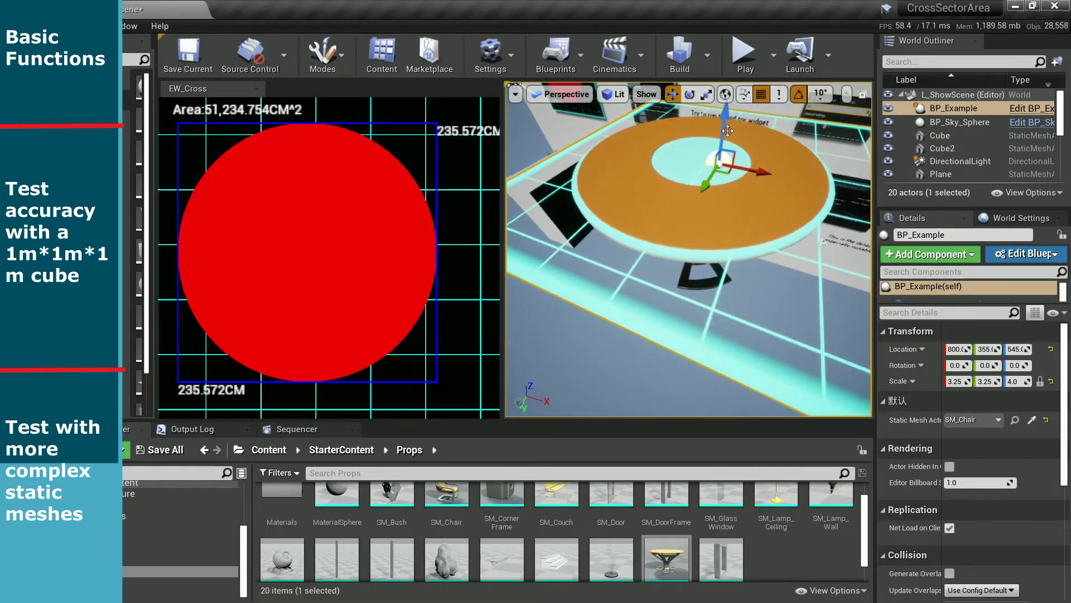
pyautogui.moveTo(729, 126); pyautogui.dragTo(688, 159)
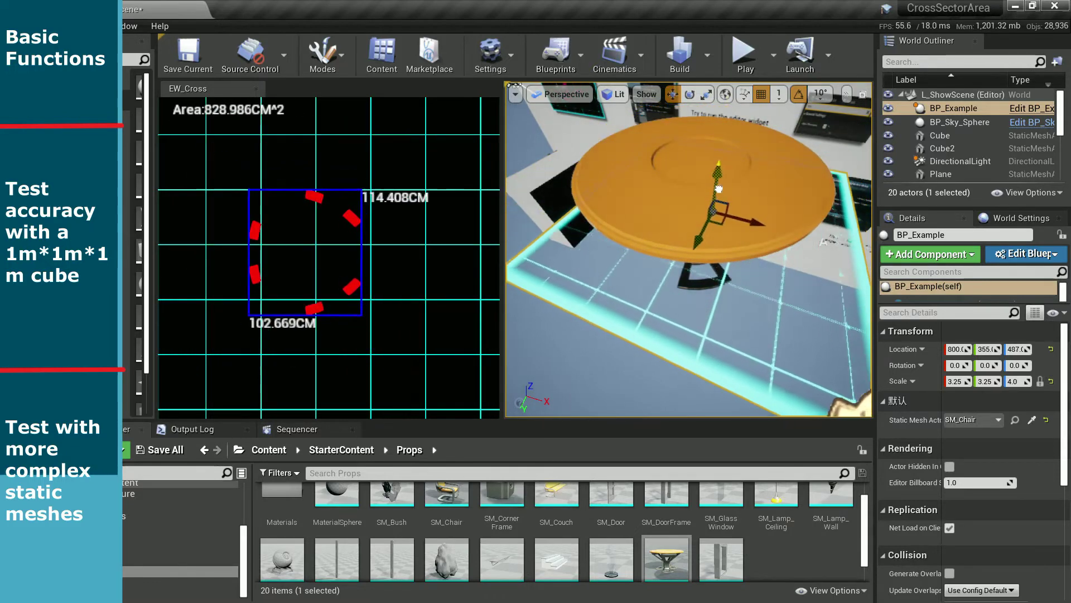
pyautogui.scroll(-3, 650, 220)
pyautogui.click(650, 219)
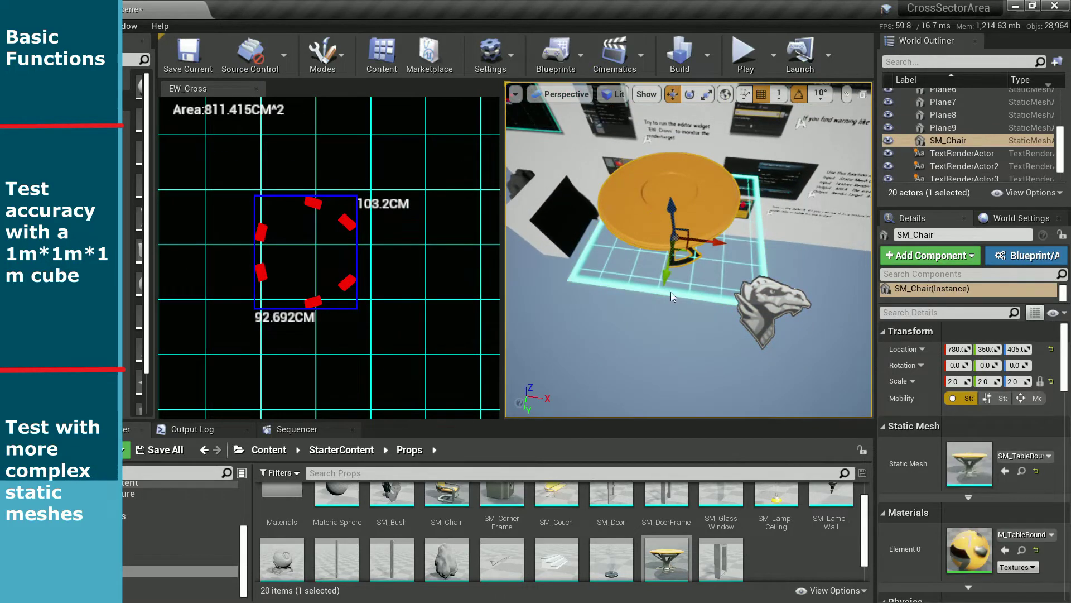
# Keep the table actor but replace its mesh with SM_Statue
pyautogui.press('Delete')
pyautogui.click(680, 227)
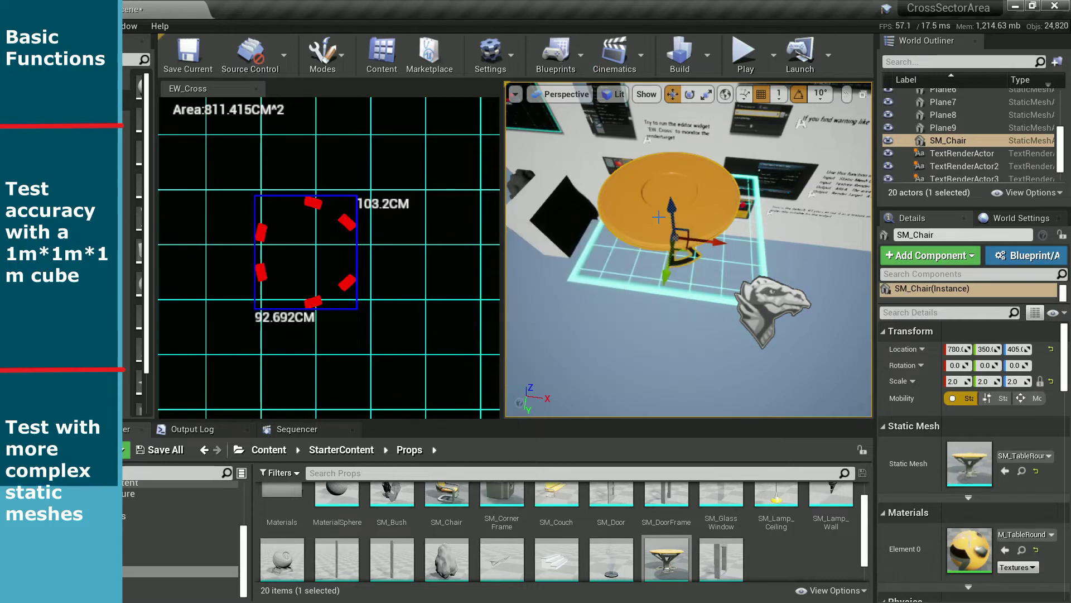
pyautogui.click(629, 577)
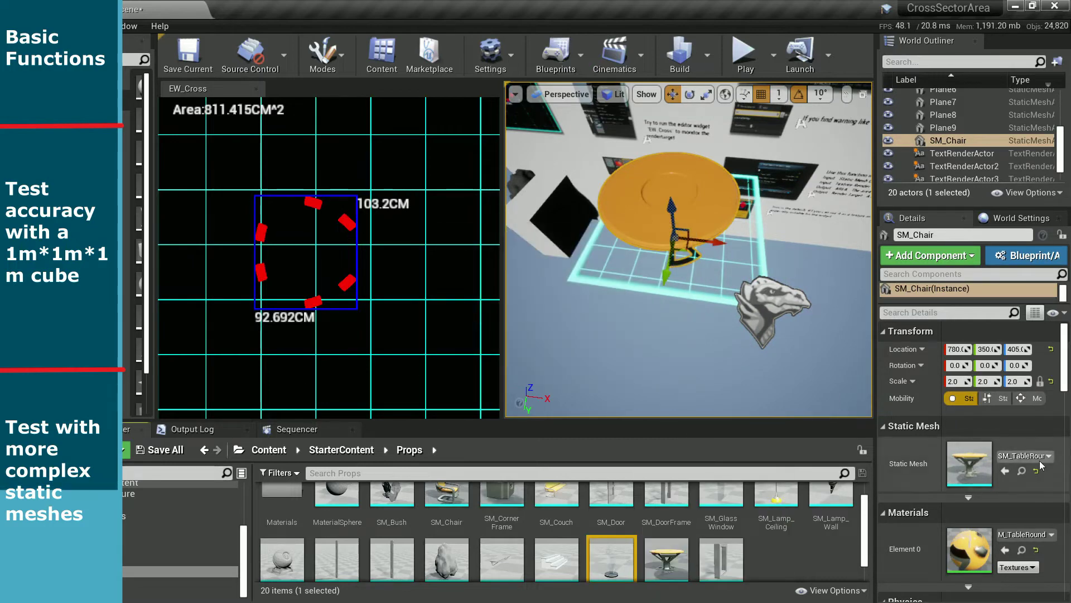
pyautogui.click(1005, 471)
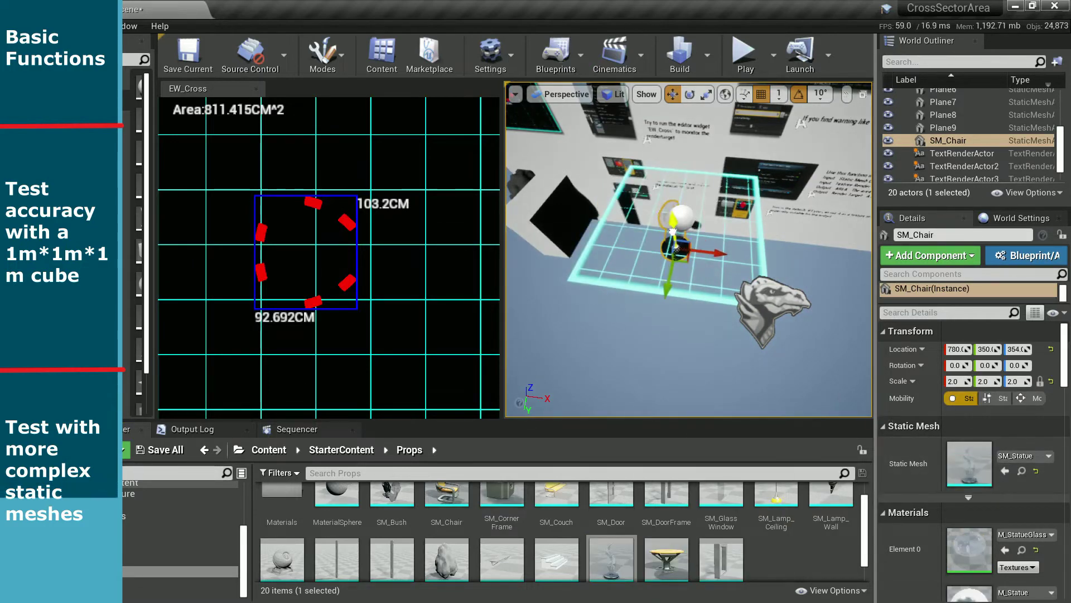
# Raise, tilt 50° about Y and slide the plane through the statue, then widen the widget panel
pyautogui.click(686, 216)
pyautogui.moveTo(678, 207)
pyautogui.mouseDown()
pyautogui.moveTo(680, 191)
pyautogui.moveTo(684, 223)
pyautogui.mouseUp()
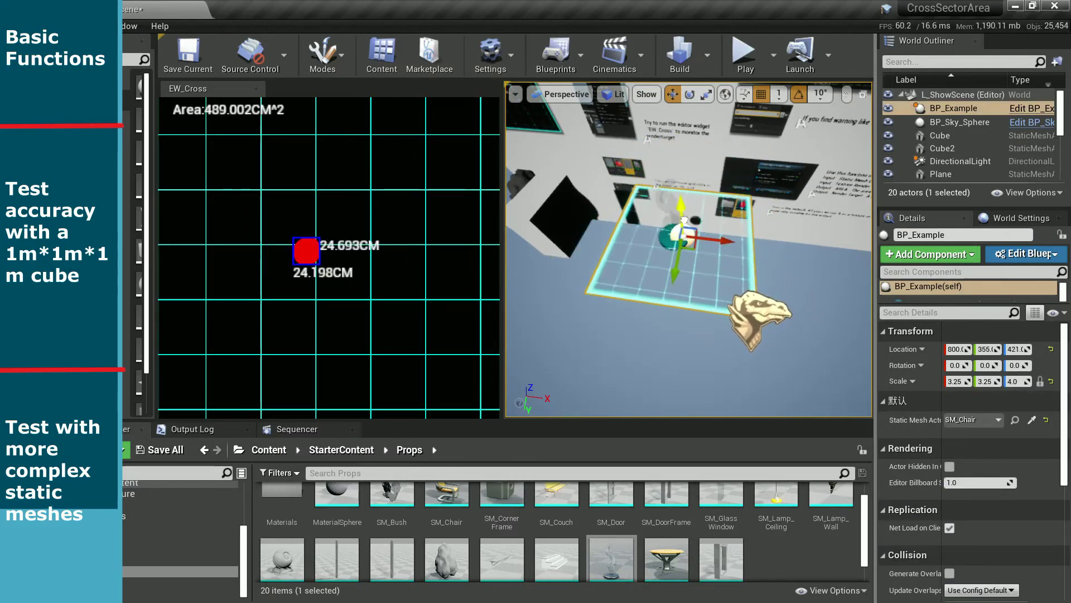
pyautogui.moveTo(750, 246)
pyautogui.mouseDown()
pyautogui.moveTo(742, 198)
pyautogui.moveTo(742, 213)
pyautogui.mouseUp()
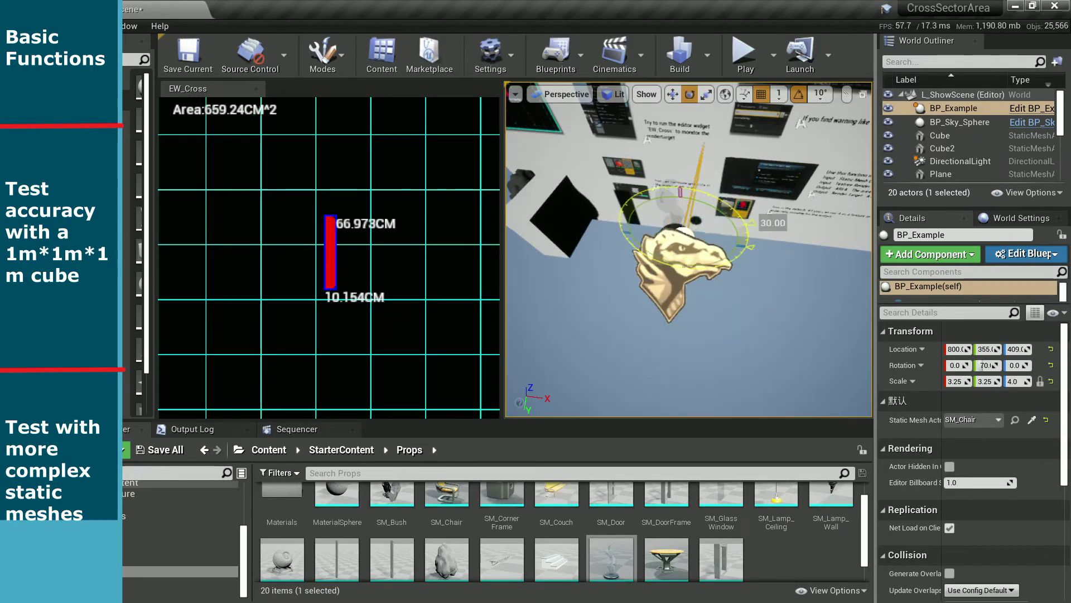
pyautogui.moveTo(715, 240)
pyautogui.mouseDown()
pyautogui.moveTo(686, 241)
pyautogui.moveTo(703, 242)
pyautogui.mouseUp()
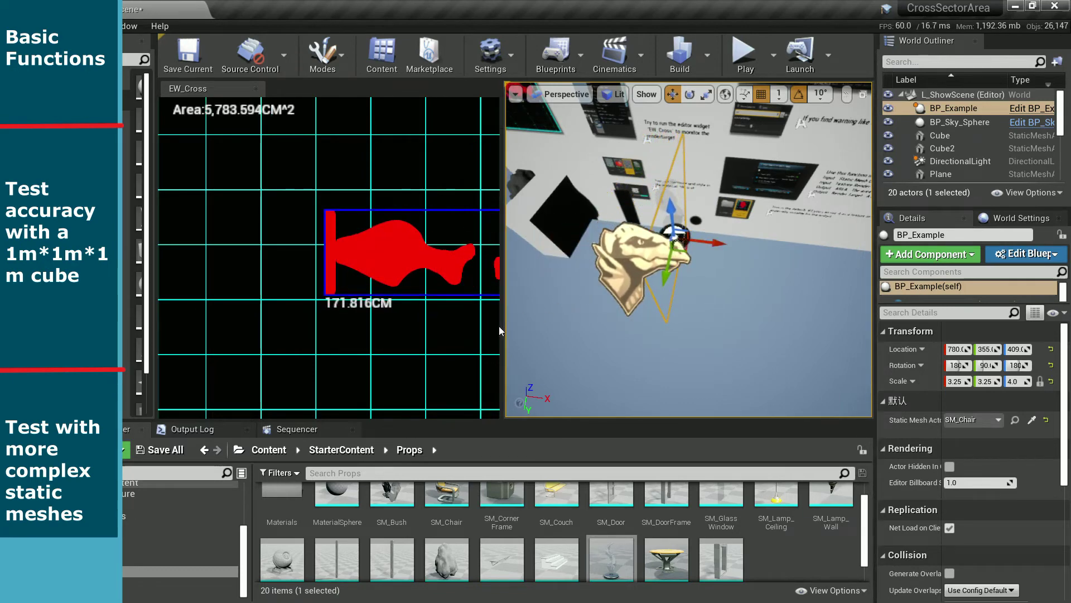
pyautogui.moveTo(518, 326); pyautogui.dragTo(564, 322)
pyautogui.moveTo(692, 211)
pyautogui.keyDown('alt'); pyautogui.mouseDown()
pyautogui.moveTo(725, 217)
pyautogui.moveTo(675, 182)
pyautogui.moveTo(705, 211)
pyautogui.moveTo(721, 206)
pyautogui.mouseUp(); pyautogui.keyUp('alt')
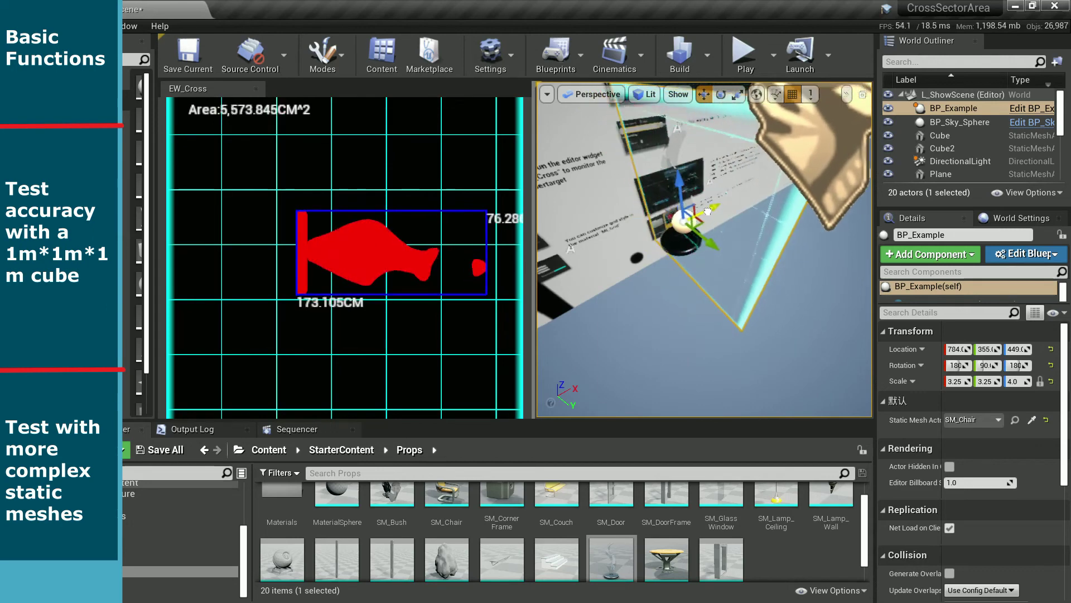
# Frame the statue so its cross-section reads 346.658 CM^2, a 36.604 by 10 CM section
pyautogui.moveTo(720, 224); pyautogui.dragTo(720, 184, button='right')
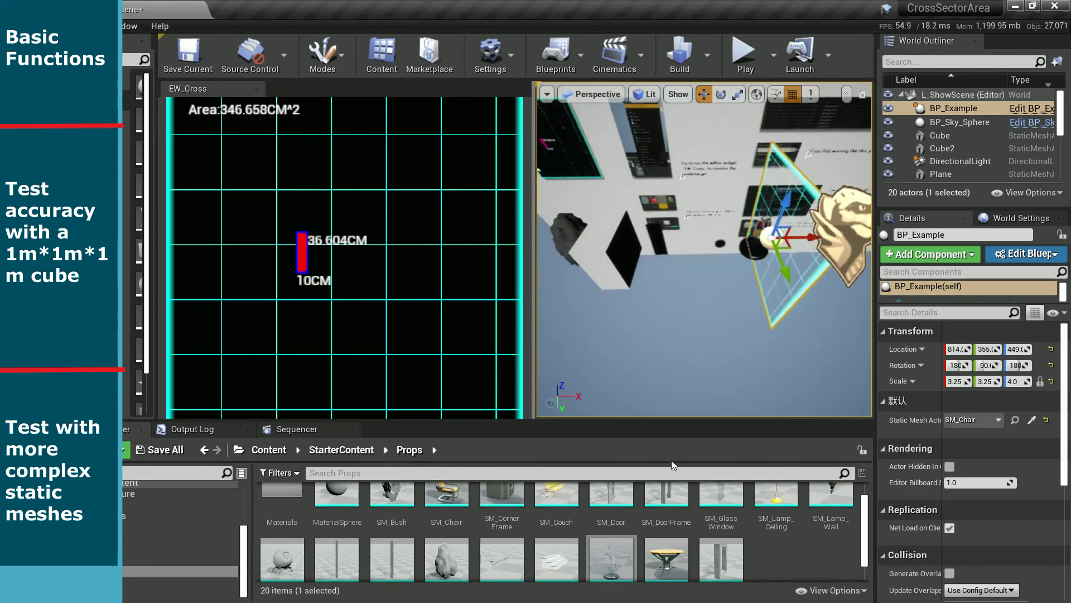
pyautogui.scroll(1, 519, 573)
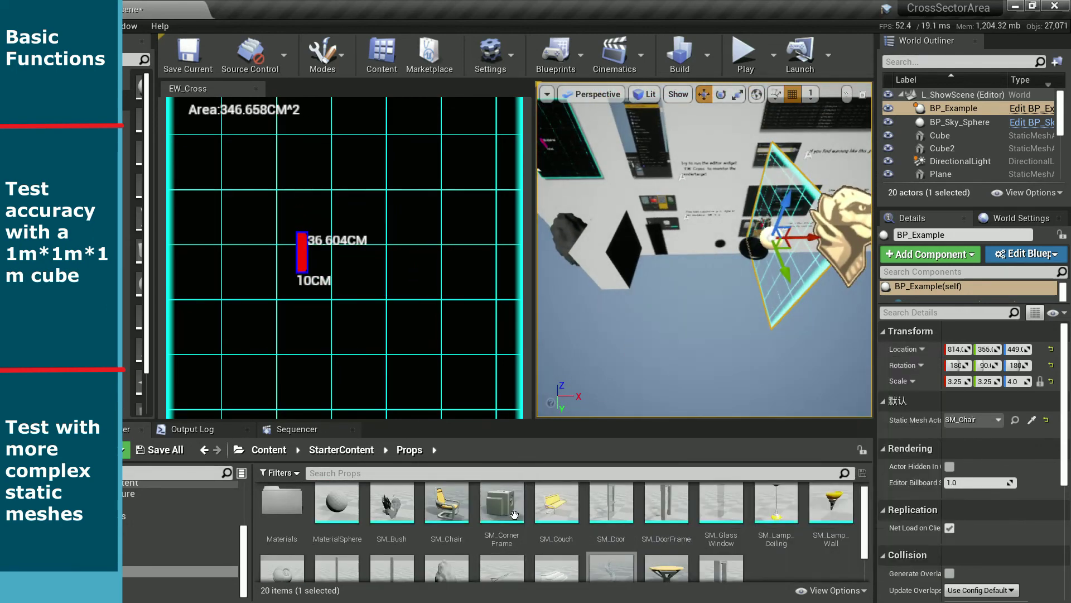
pyautogui.scroll(-1, 503, 519)
pyautogui.moveTo(702, 251); pyautogui.dragTo(692, 240, button='right')
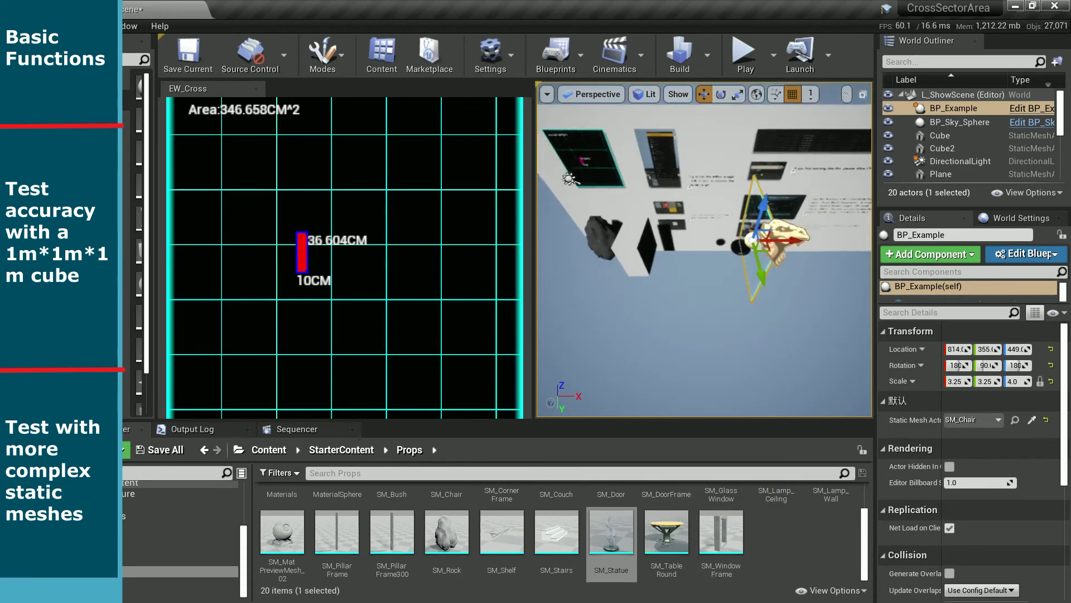
pyautogui.scroll(1, 771, 583)
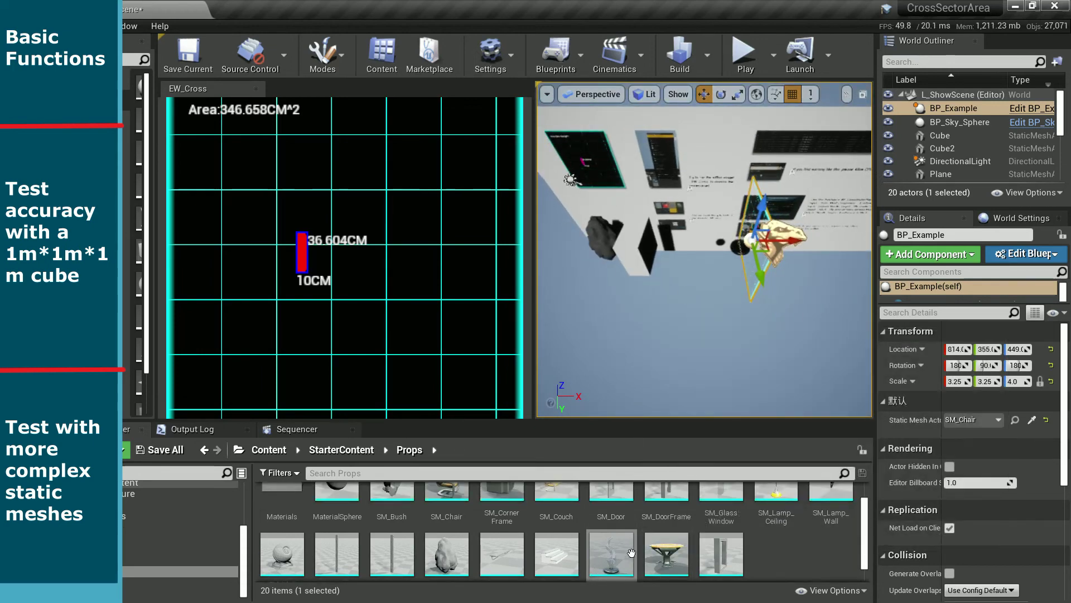
pyautogui.scroll(1, 642, 557)
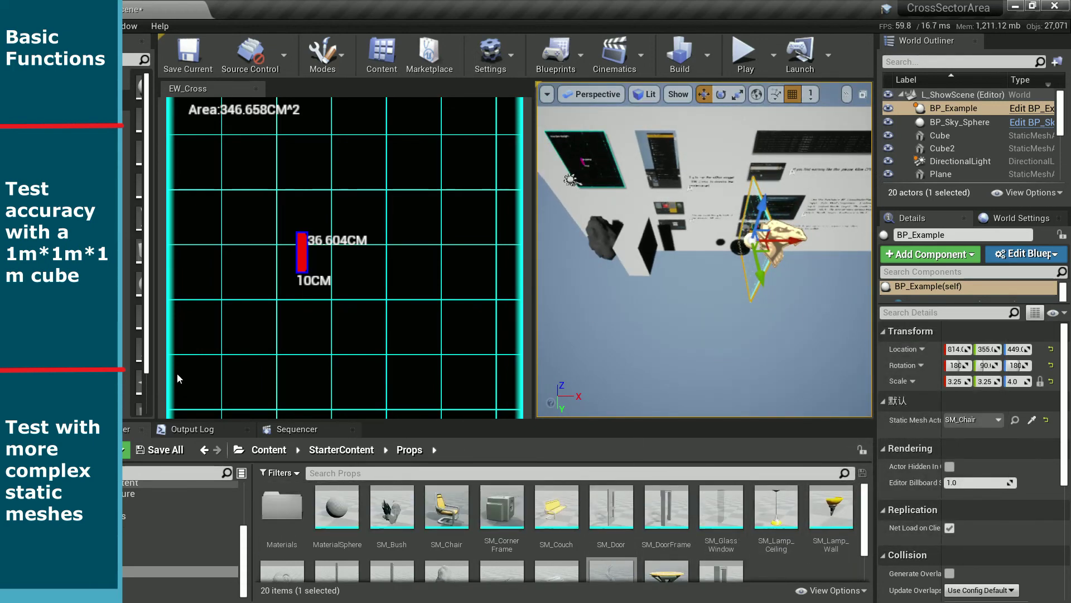
# Save the L_ShowScene level with Save Selected from the unsaved-content list
pyautogui.moveTo(759, 370); pyautogui.dragTo(725, 370, button='right')
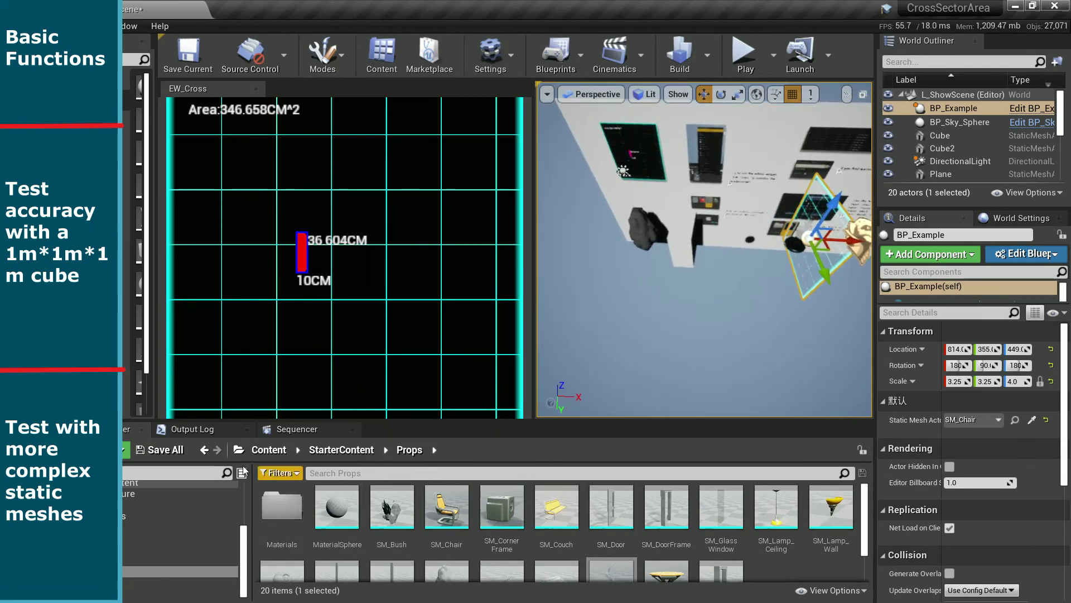
pyautogui.click(162, 449)
pyautogui.click(671, 438)
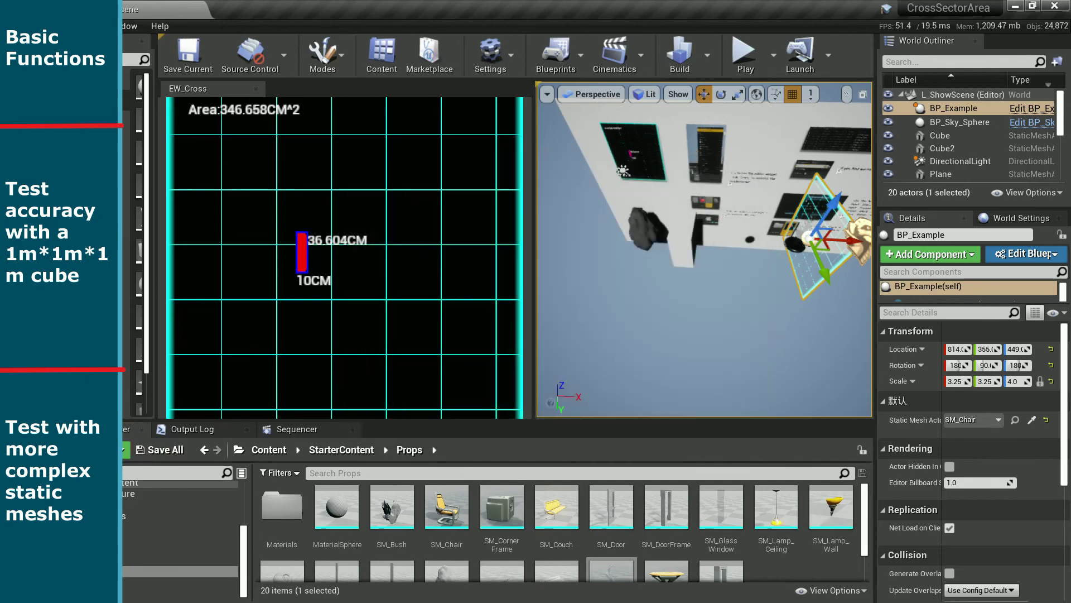